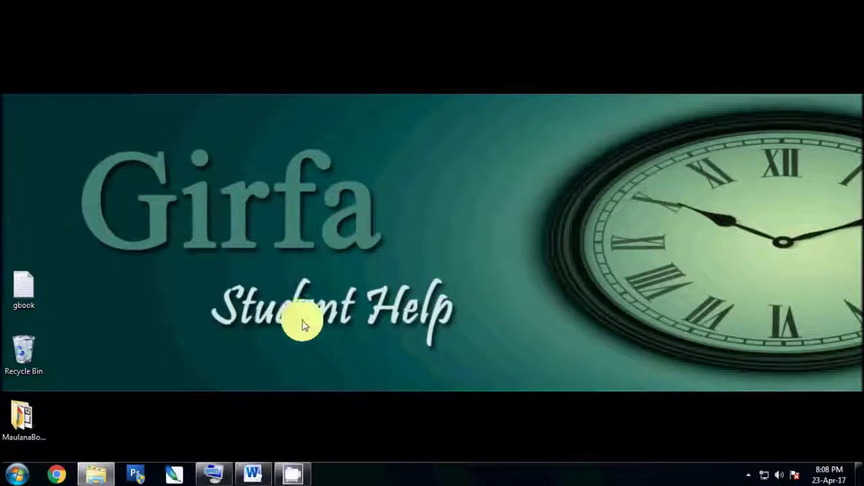
Step: Restore the Word window showing the DISTRIBUTOR MEET invitation letter from the taskbar
{"action": "left_click", "coordinate": [259, 479]}
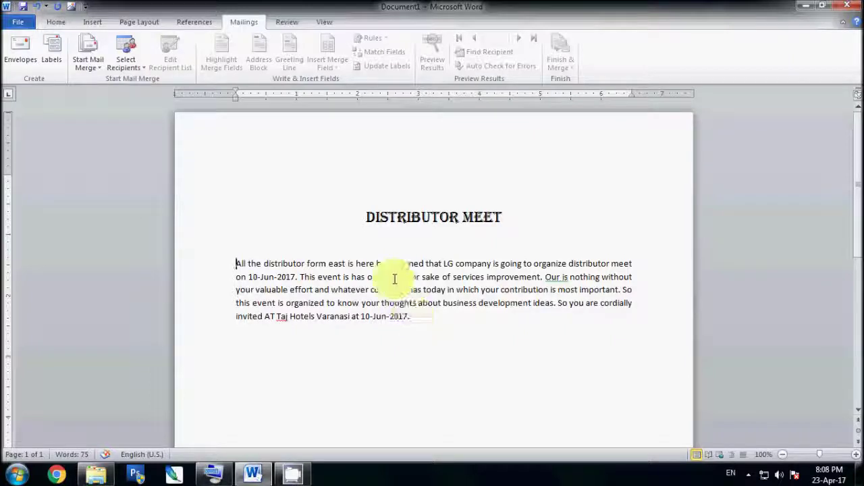
{"action": "left_click_drag", "start_coordinate": [365, 217], "coordinate": [411, 321]}
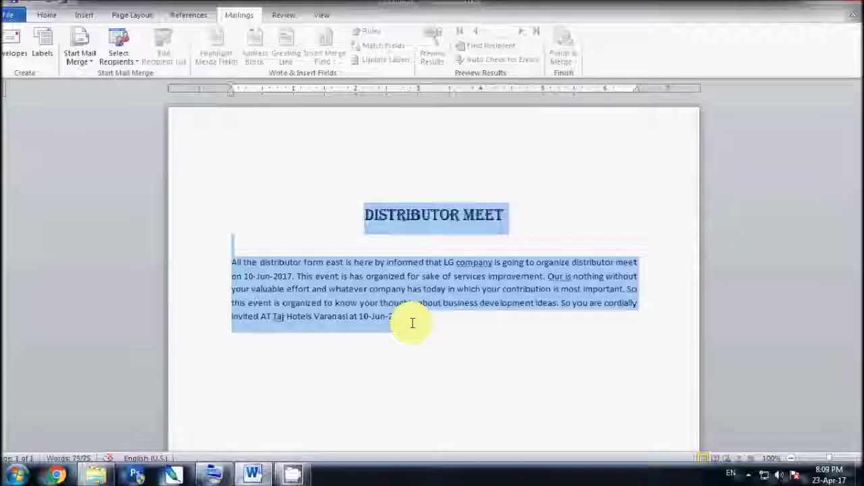
{"action": "left_click", "coordinate": [386, 355]}
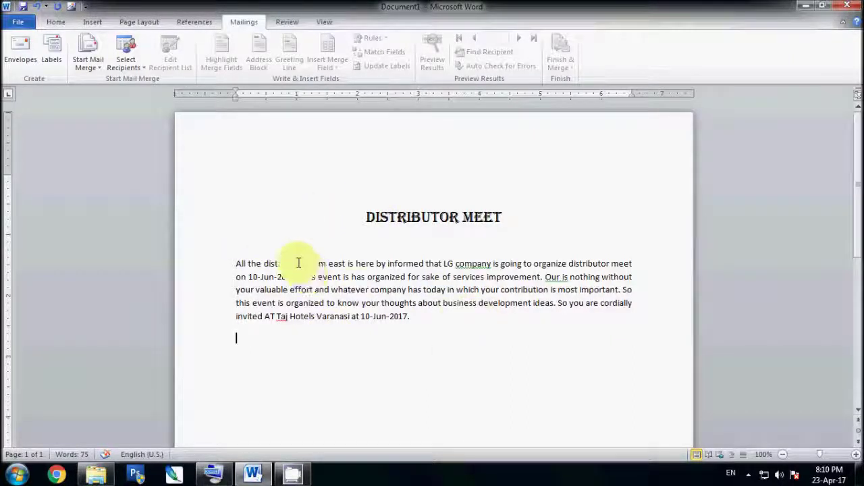
{"action": "left_click", "coordinate": [261, 181]}
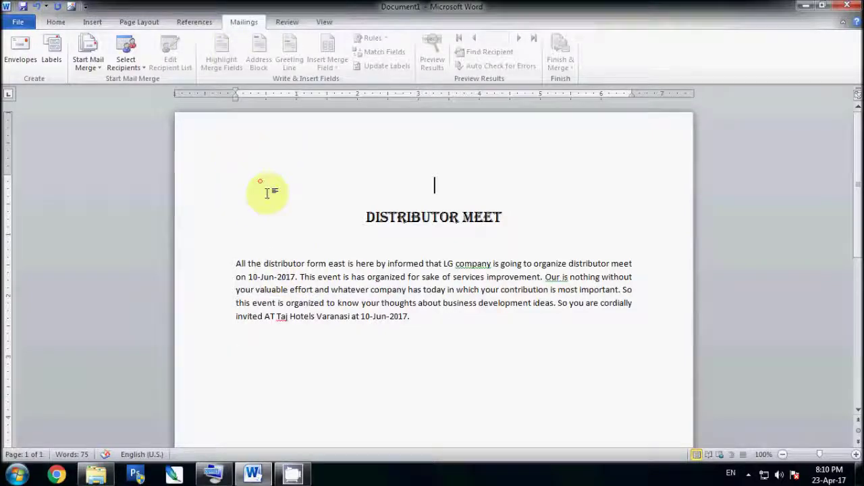
{"action": "left_click", "coordinate": [353, 254]}
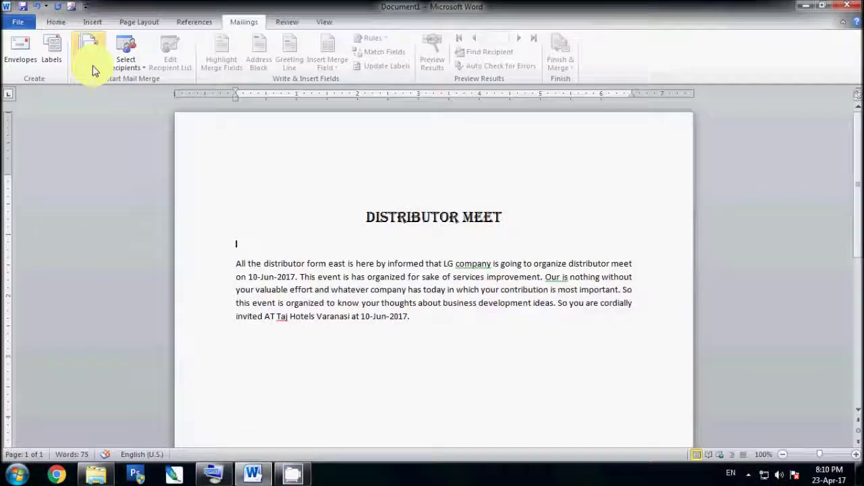
Step: Launch the Step by Step Mail Merge Wizard from Start Mail Merge on the Mailings ribbon
{"action": "left_click", "coordinate": [92, 66]}
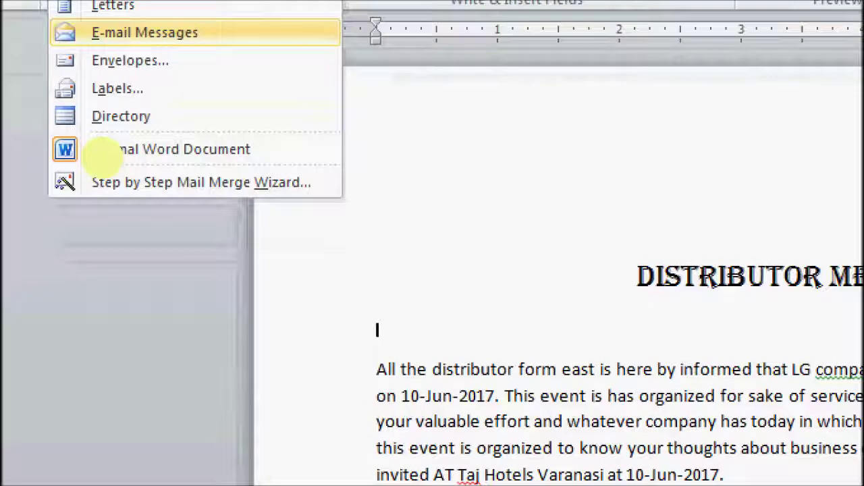
{"action": "left_click", "coordinate": [98, 152]}
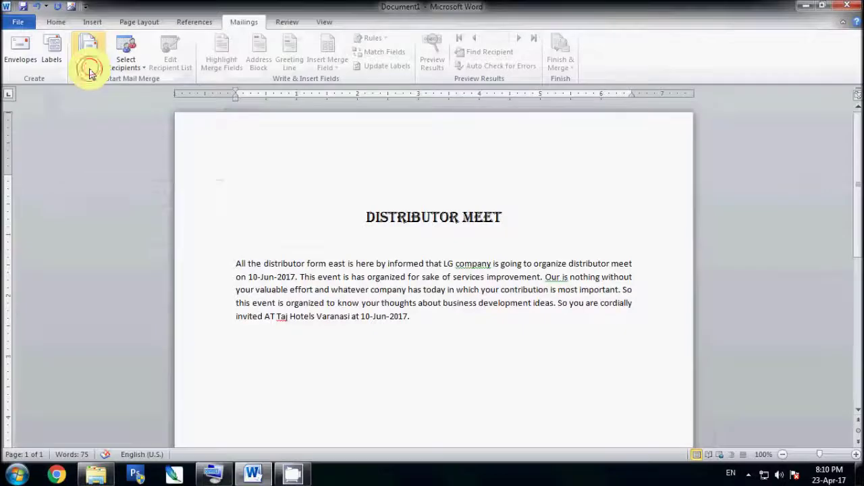
{"action": "left_click", "coordinate": [90, 72]}
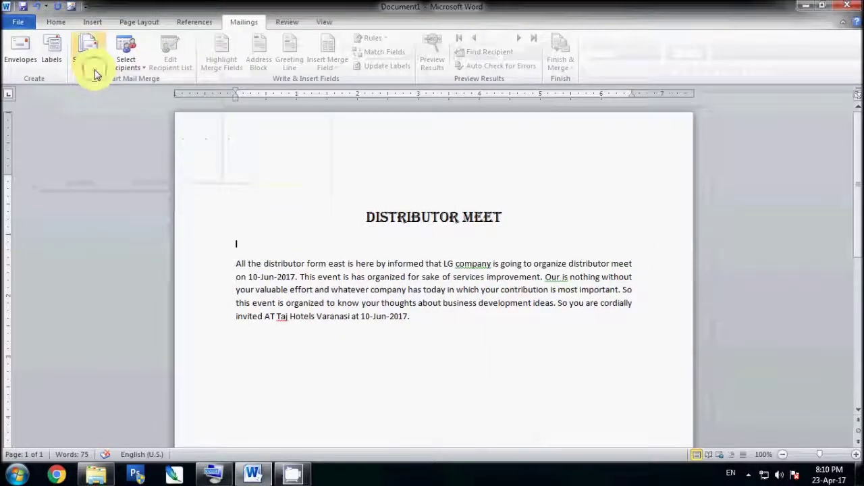
{"action": "left_click", "coordinate": [95, 67]}
{"action": "left_click", "coordinate": [107, 173]}
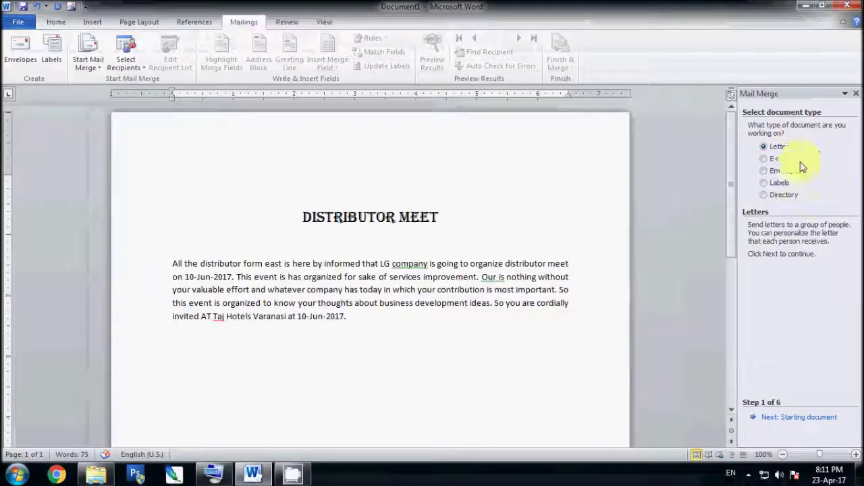
Step: Advance the wizard to step 2, using the current Distributor Meet document as the starting letter
{"action": "left_click", "coordinate": [808, 418]}
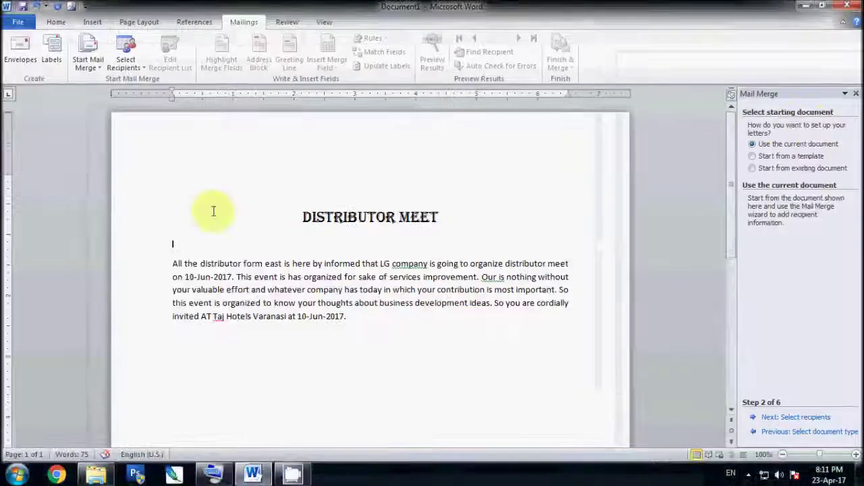
{"action": "left_click_drag", "start_coordinate": [172, 264], "coordinate": [242, 264]}
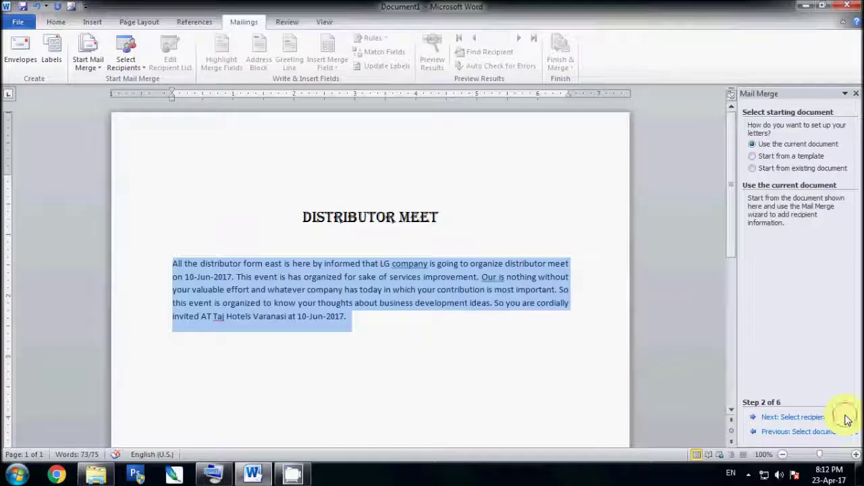
Step: Advance to step 3, choose Type a new list, and create a new address list
{"action": "left_click", "coordinate": [813, 419]}
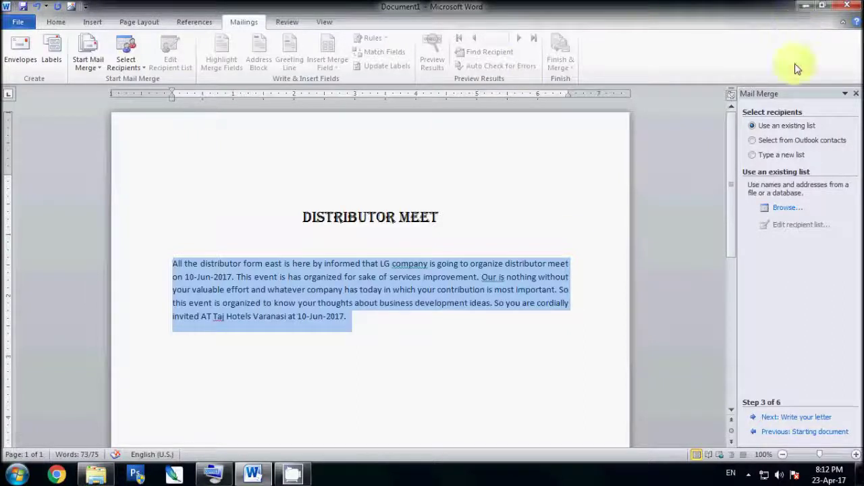
{"action": "left_click", "coordinate": [763, 156]}
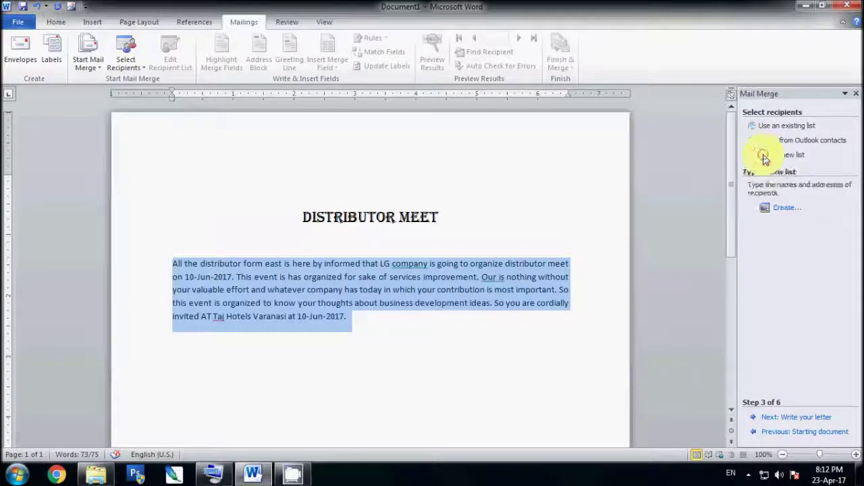
{"action": "left_click", "coordinate": [789, 214]}
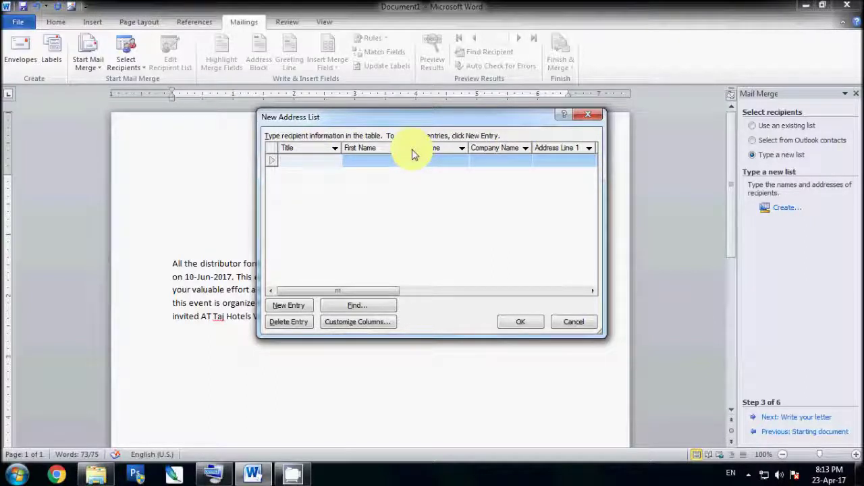
Step: Open Customize Columns for the New Address List to show its field names
{"action": "left_click", "coordinate": [370, 324]}
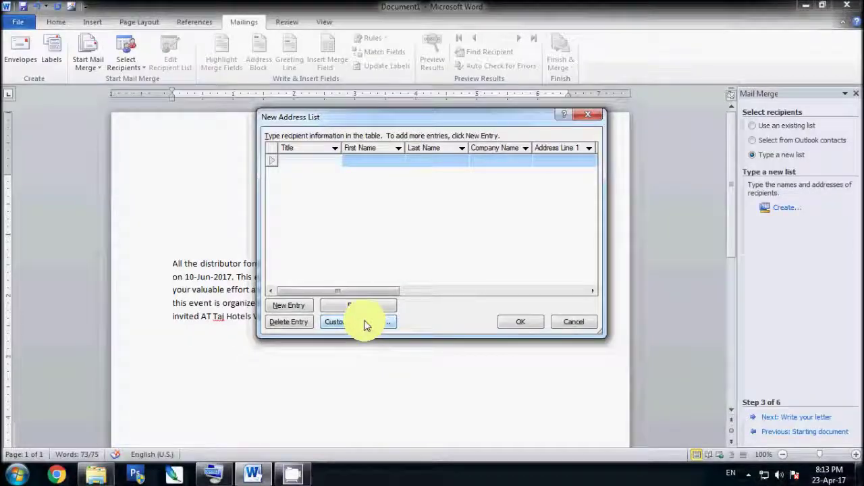
{"action": "left_click", "coordinate": [364, 323]}
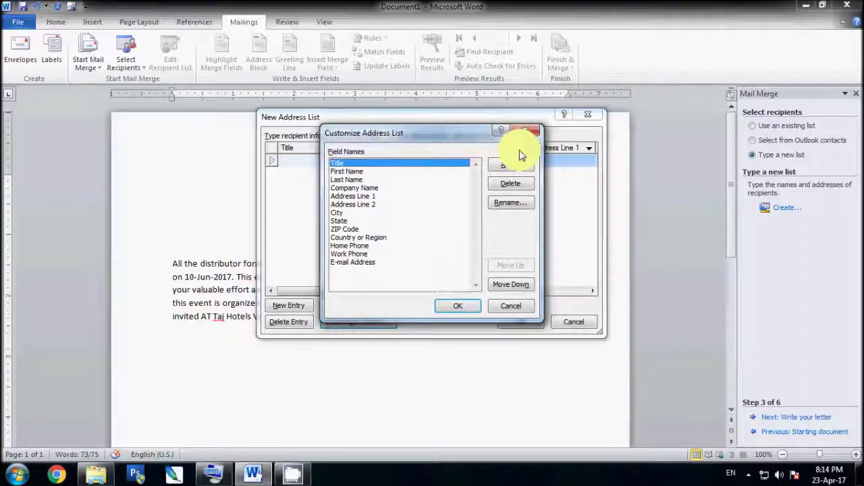
Step: Delete every default field from Title through E-mail Address, confirming each deletion with Yes
{"action": "left_click", "coordinate": [518, 167]}
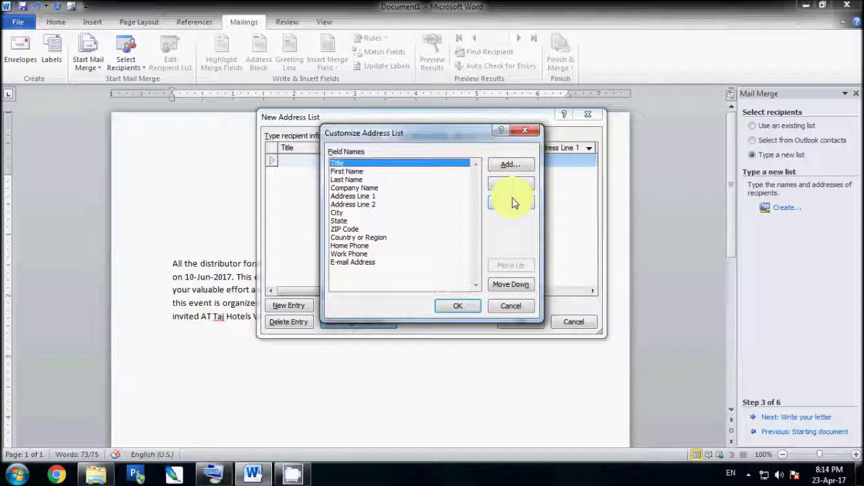
{"action": "left_click", "coordinate": [513, 187]}
{"action": "left_click", "coordinate": [411, 270]}
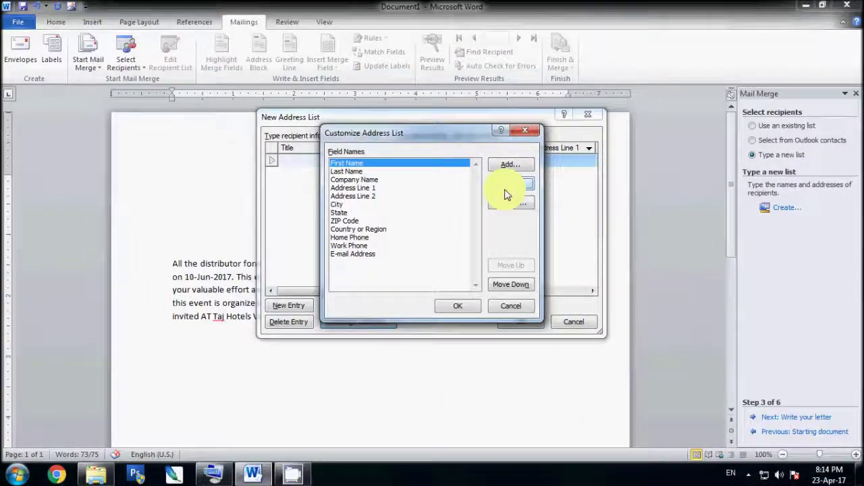
{"action": "left_click", "coordinate": [507, 189]}
{"action": "key", "text": "y"}
{"action": "left_click", "coordinate": [506, 194]}
{"action": "key", "text": "y"}
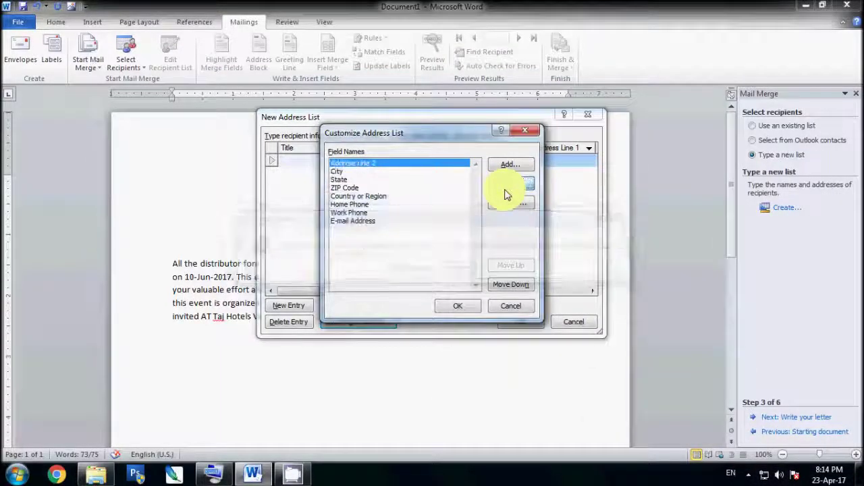
{"action": "left_click", "coordinate": [507, 194]}
{"action": "key", "text": "y"}
{"action": "key", "text": "y"}
{"action": "key", "text": "y"}
{"action": "left_click", "coordinate": [506, 195]}
{"action": "key", "text": "y"}
{"action": "left_click", "coordinate": [506, 194]}
{"action": "key", "text": "y"}
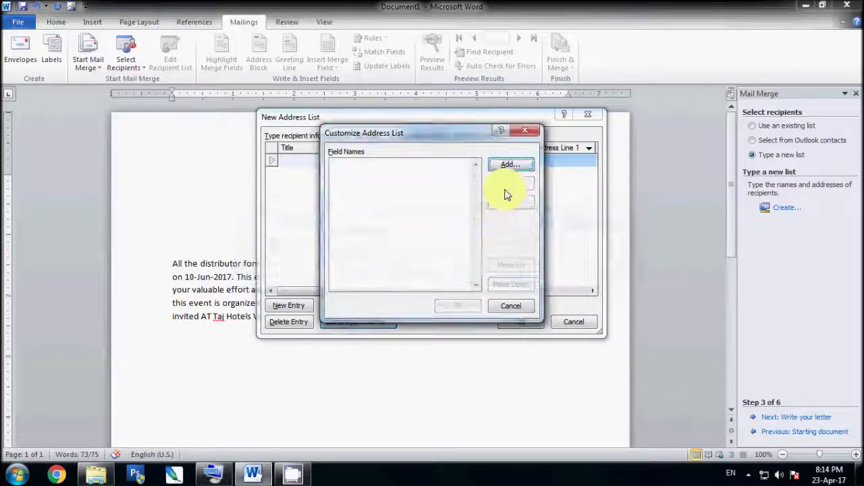
{"action": "left_click", "coordinate": [511, 168]}
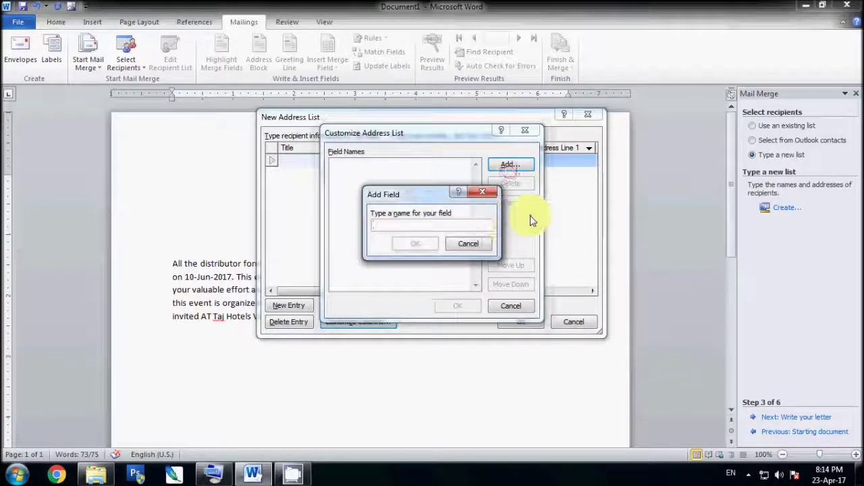
Step: Add the fields Name and City and apply them to the recipient table
{"action": "type", "text": "Name"}
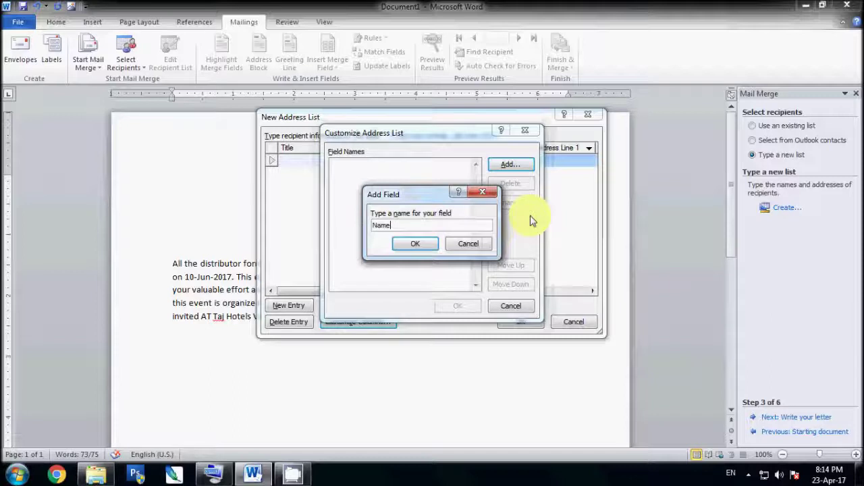
{"action": "left_click", "coordinate": [415, 244]}
{"action": "left_click", "coordinate": [496, 166]}
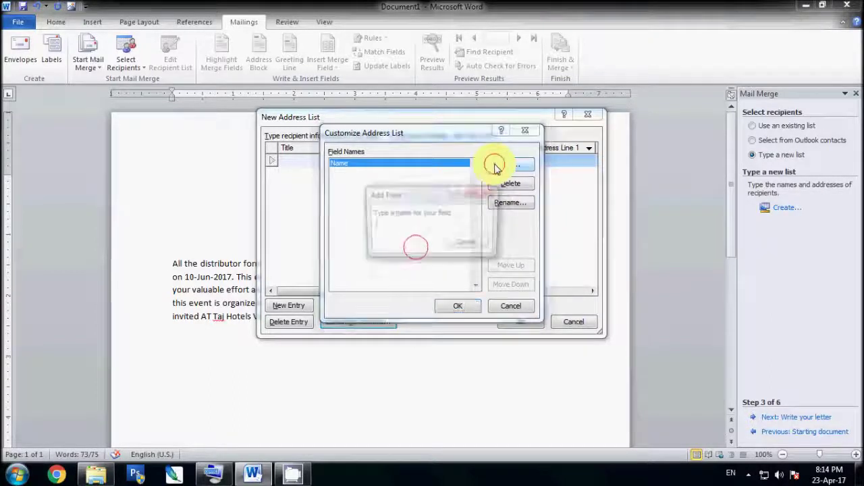
{"action": "type", "text": "City"}
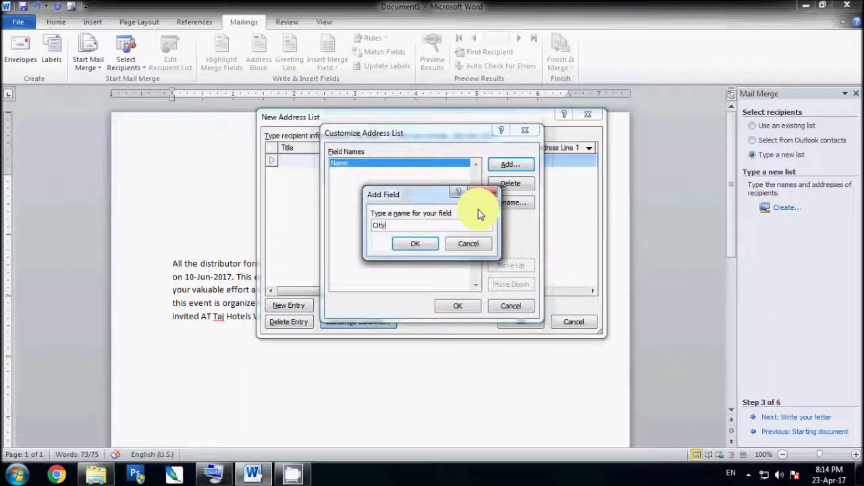
{"action": "left_click", "coordinate": [405, 244]}
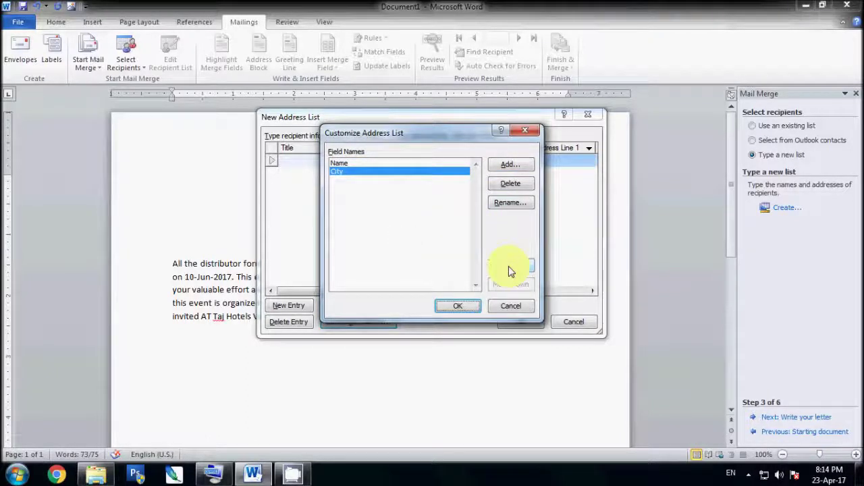
{"action": "left_click", "coordinate": [459, 305]}
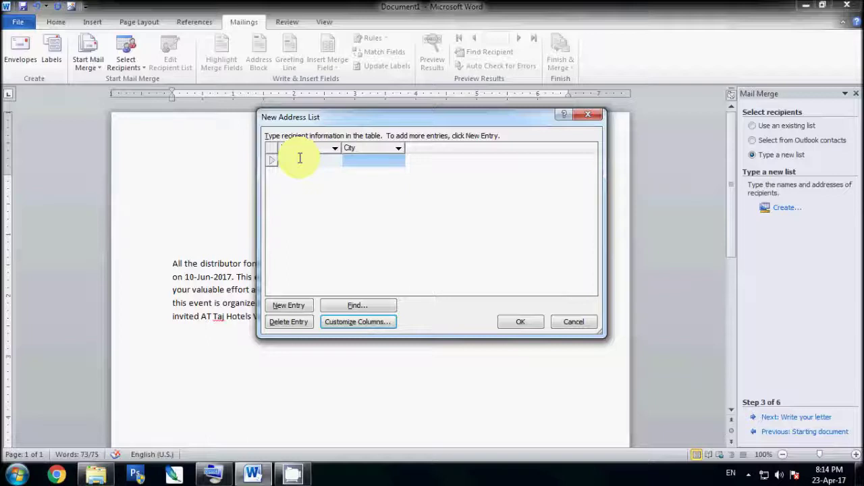
Step: Enter the first three recipients with their names and cities vns, Alld and Luxa
{"action": "left_click", "coordinate": [299, 158]}
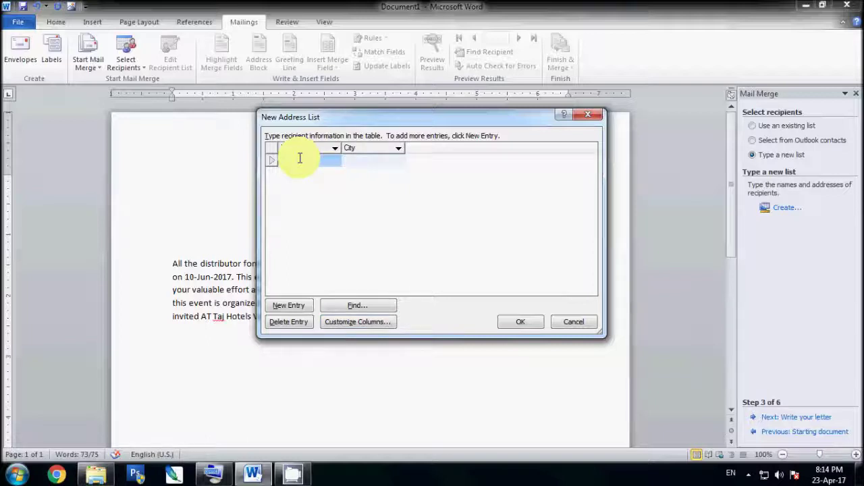
{"action": "type", "text": "vns"}
{"action": "left_click", "coordinate": [286, 305]}
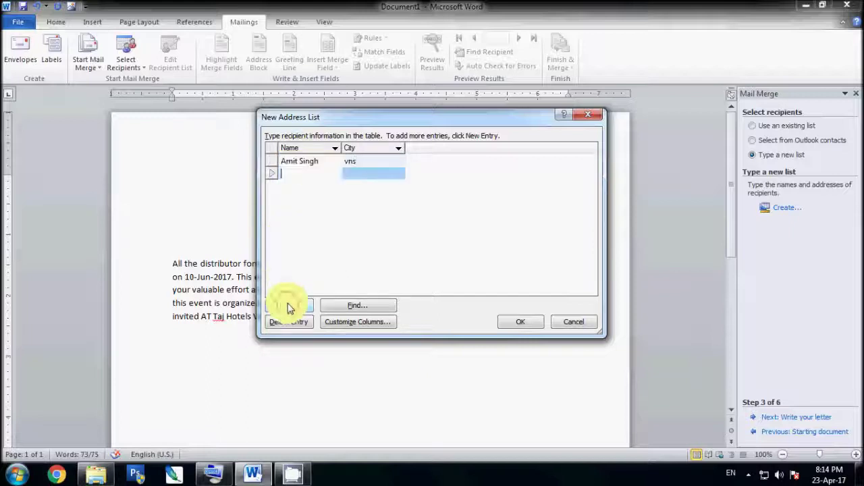
{"action": "left_click", "coordinate": [304, 177]}
{"action": "type", "text": "Alld"}
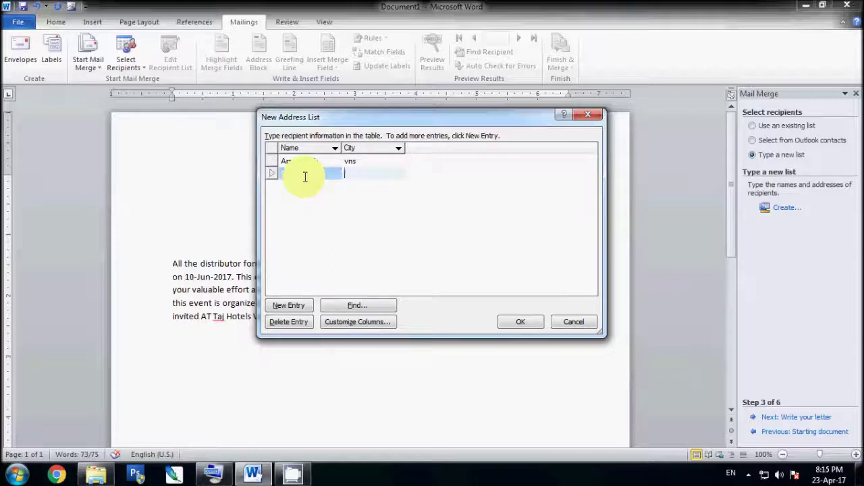
{"action": "left_click", "coordinate": [297, 301]}
{"action": "type", "text": "Rajes"}
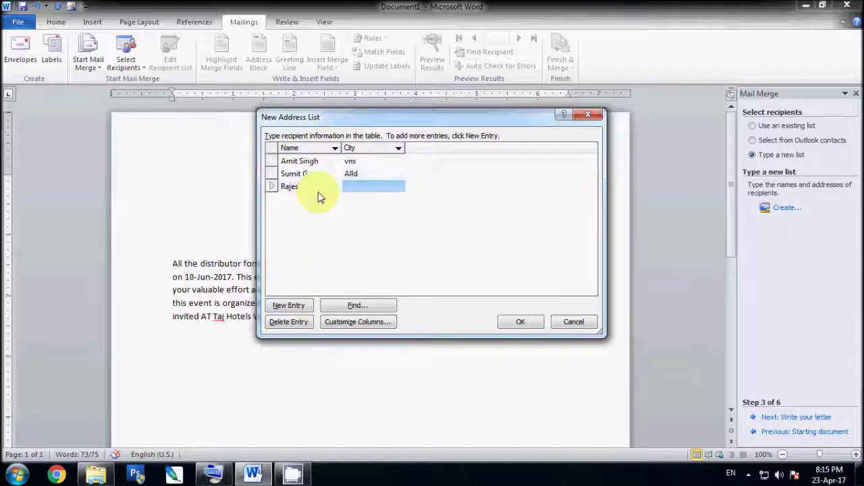
{"action": "key", "text": "shift+Tab"}
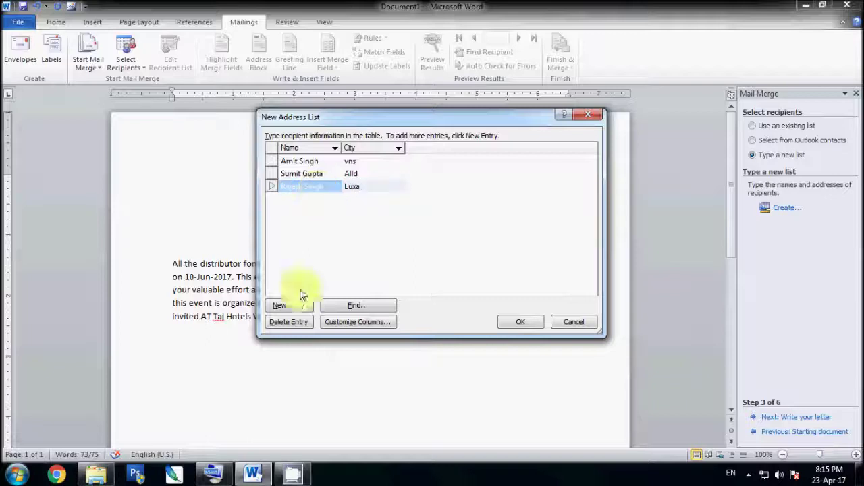
{"action": "left_click", "coordinate": [286, 307]}
Step: Add a fourth recipient's name with city vns, then start a fifth recipient entry
{"action": "type", "text": "VinodKumar"}
{"action": "key", "text": "Tab"}
{"action": "type", "text": "vns"}
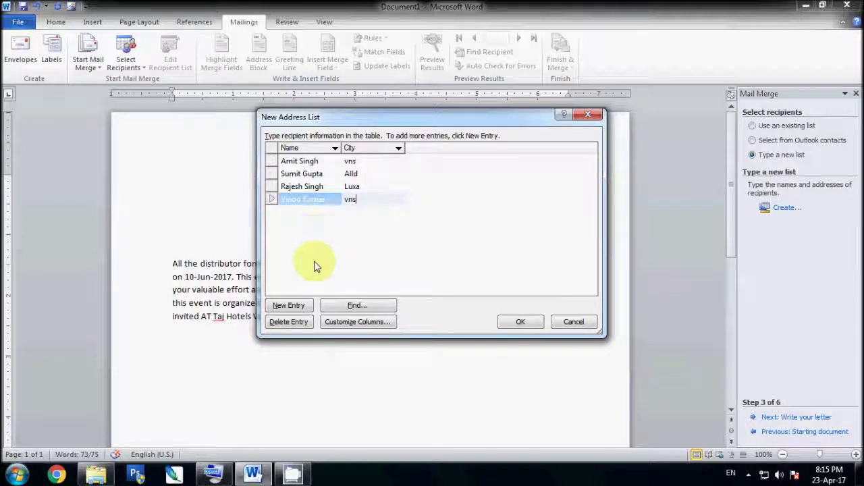
{"action": "left_click", "coordinate": [297, 306]}
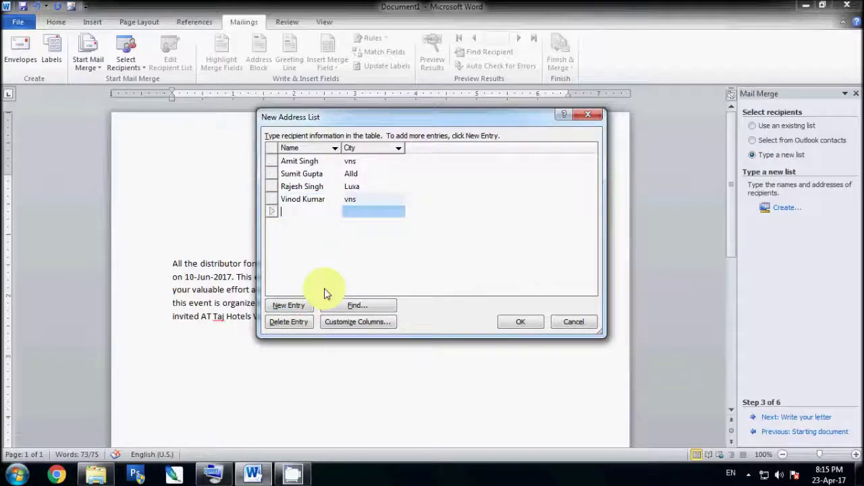
{"action": "type", "text": "Rajni Devi"}
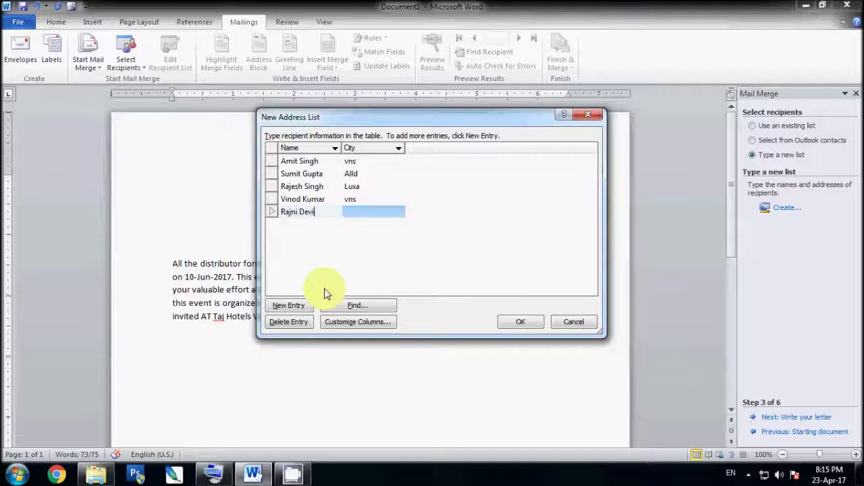
{"action": "key", "text": "Tab"}
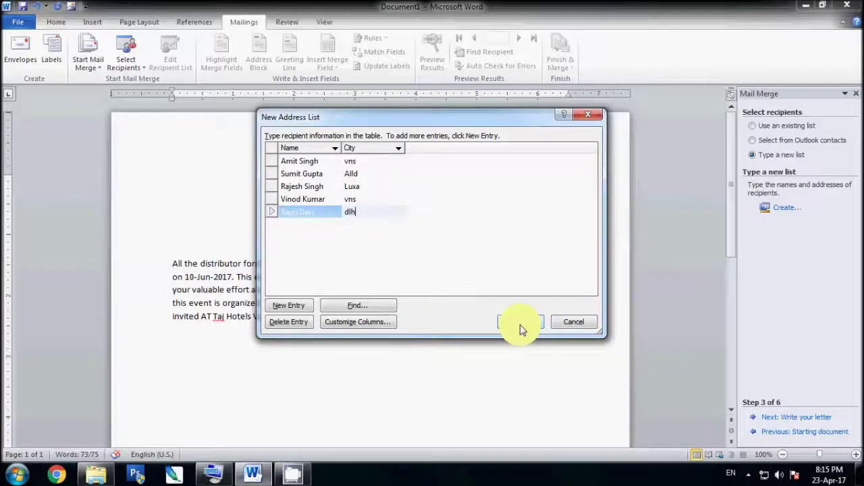
Step: Save the five-entry recipient list to the Desktop as demo.mdb
{"action": "left_click", "coordinate": [520, 327]}
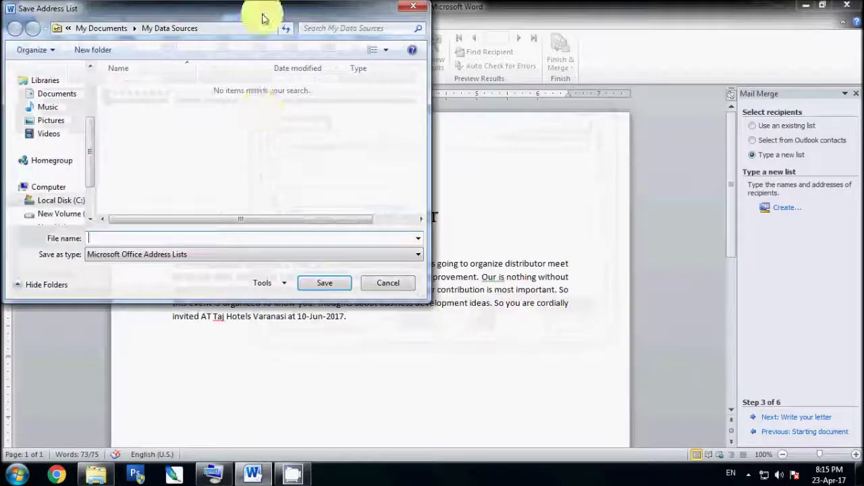
{"action": "left_click_drag", "start_coordinate": [262, 14], "coordinate": [446, 79]}
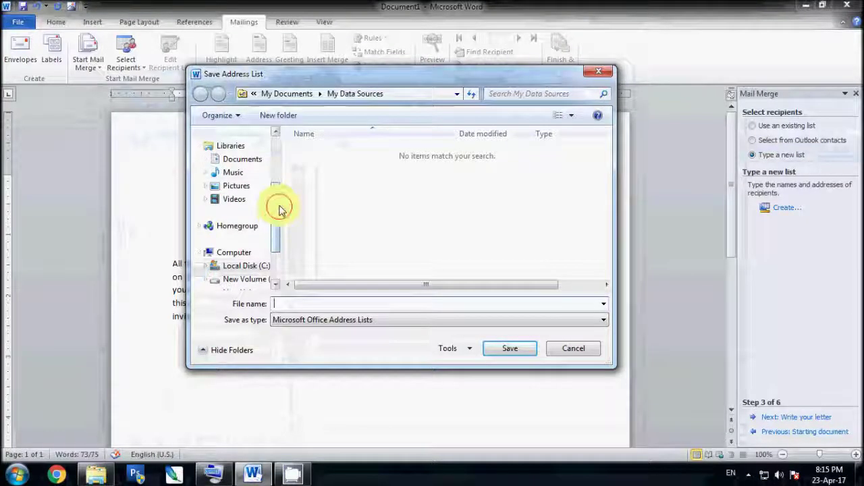
{"action": "scroll", "coordinate": [280, 209], "scroll_direction": "up", "scroll_amount": 3}
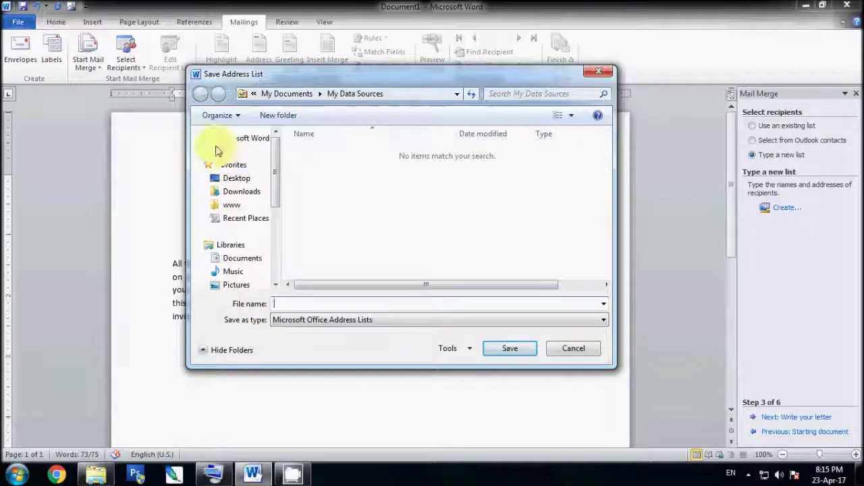
{"action": "left_click", "coordinate": [236, 178]}
{"action": "left_click", "coordinate": [301, 302]}
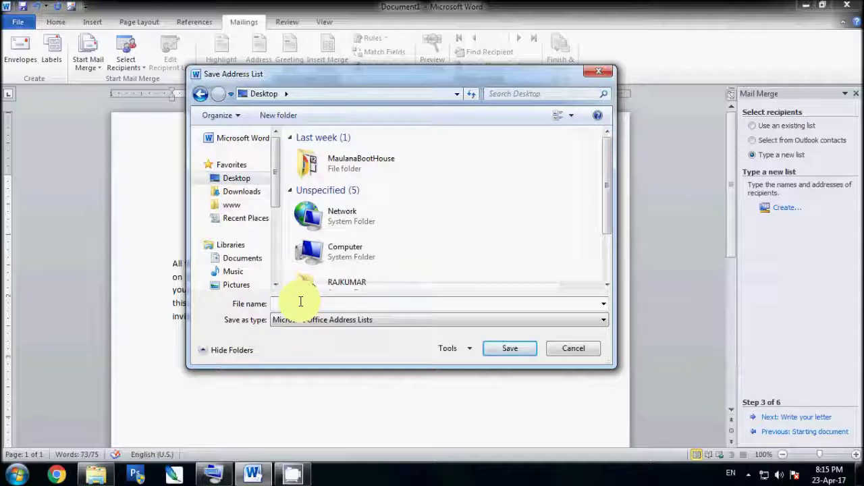
{"action": "type", "text": "d"}
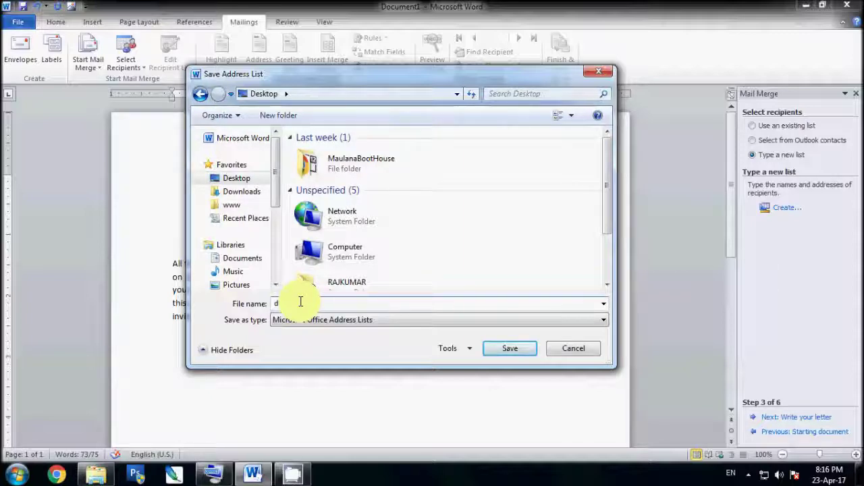
{"action": "type", "text": "emo"}
{"action": "left_click", "coordinate": [502, 348]}
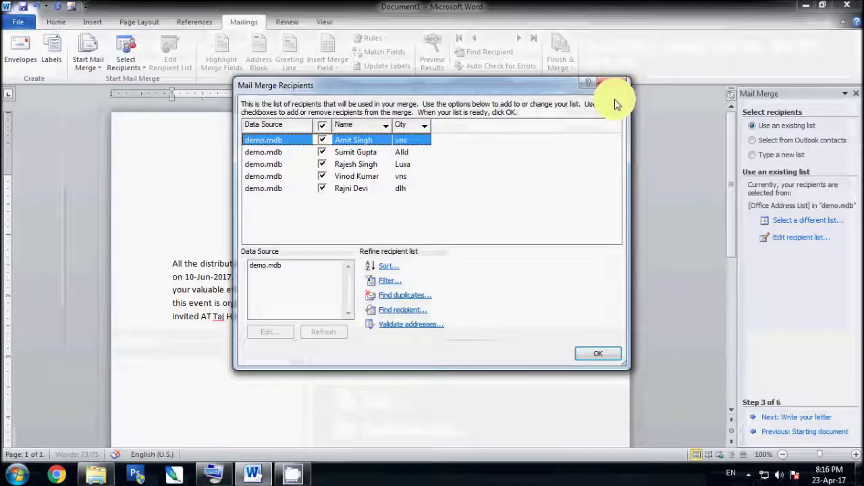
Step: Accept the demo.mdb recipients, return to the letter, and advance to step 4, Write your letter
{"action": "left_click", "coordinate": [598, 353]}
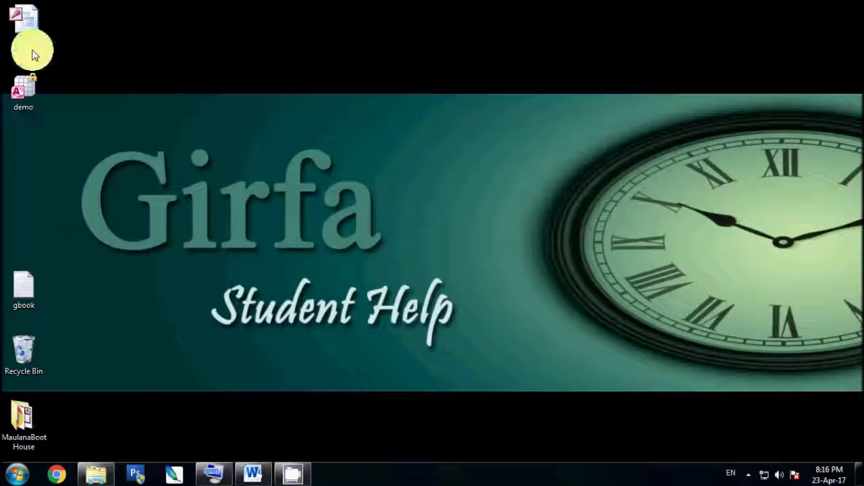
{"action": "mouse_move", "coordinate": [29, 38]}
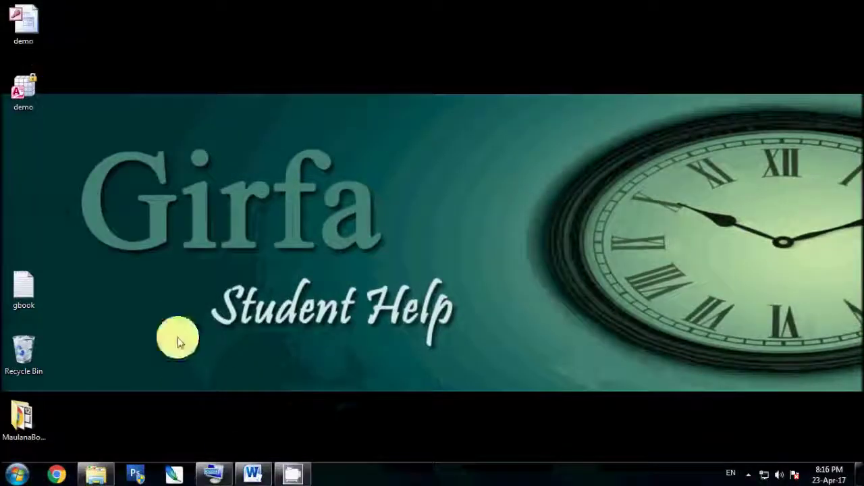
{"action": "left_click", "coordinate": [256, 473]}
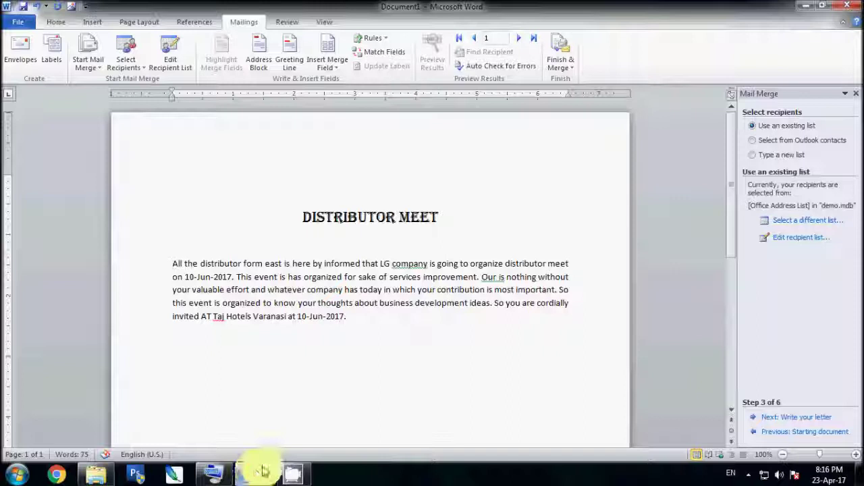
{"action": "left_click", "coordinate": [422, 320]}
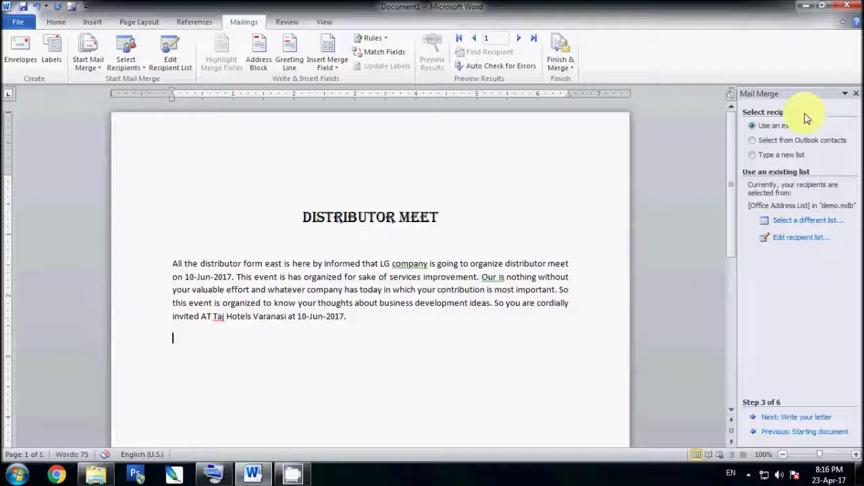
{"action": "left_click", "coordinate": [799, 423]}
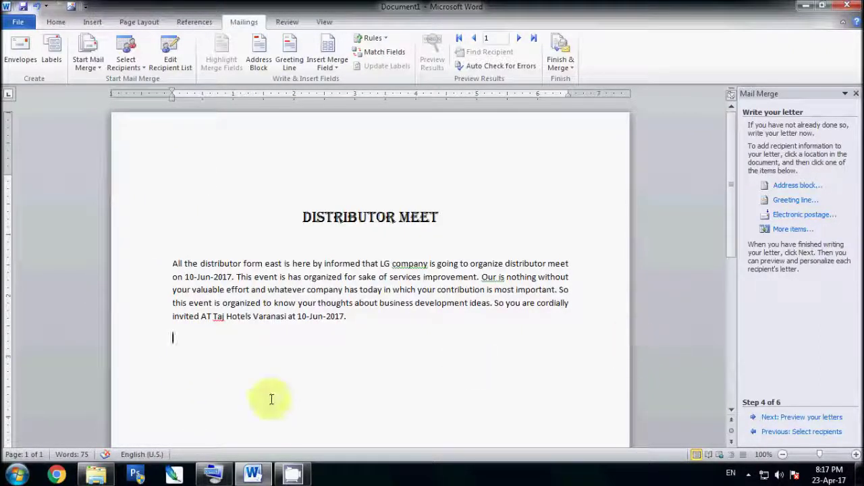
Step: Add a 'Name :' label on the line under the letter's paragraph
{"action": "type", "text": "Name :"}
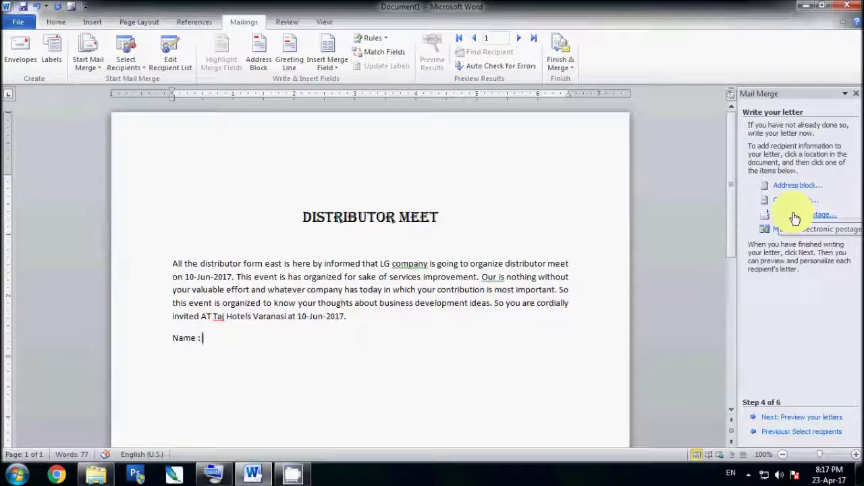
{"action": "left_click", "coordinate": [794, 202]}
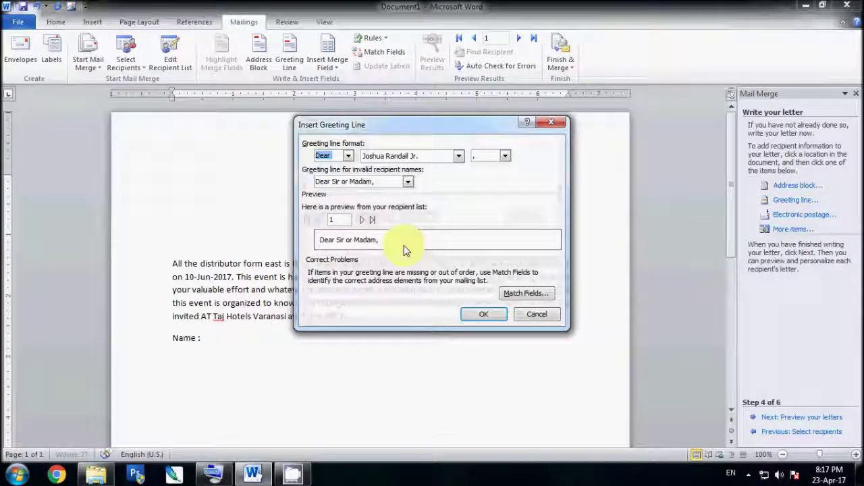
Step: Look over the greeting line and address block settings without inserting them, then try electronic postage
{"action": "left_click", "coordinate": [408, 182]}
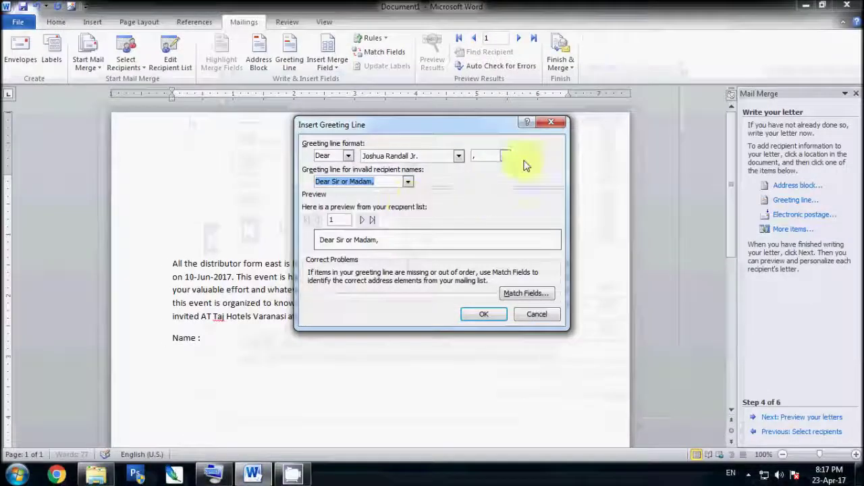
{"action": "left_click", "coordinate": [555, 121]}
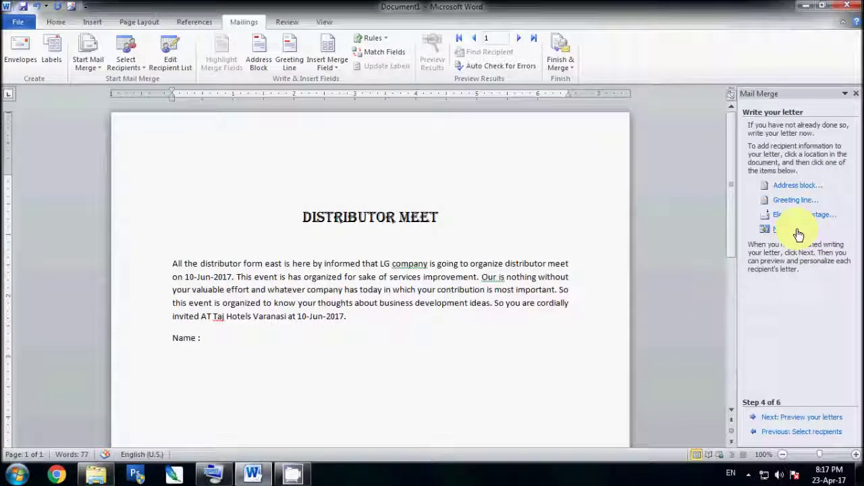
{"action": "left_click", "coordinate": [800, 185]}
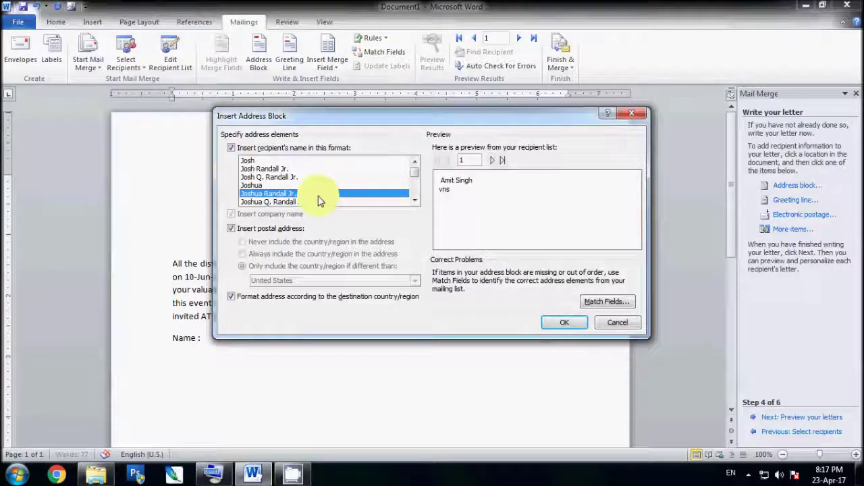
{"action": "left_click", "coordinate": [638, 119]}
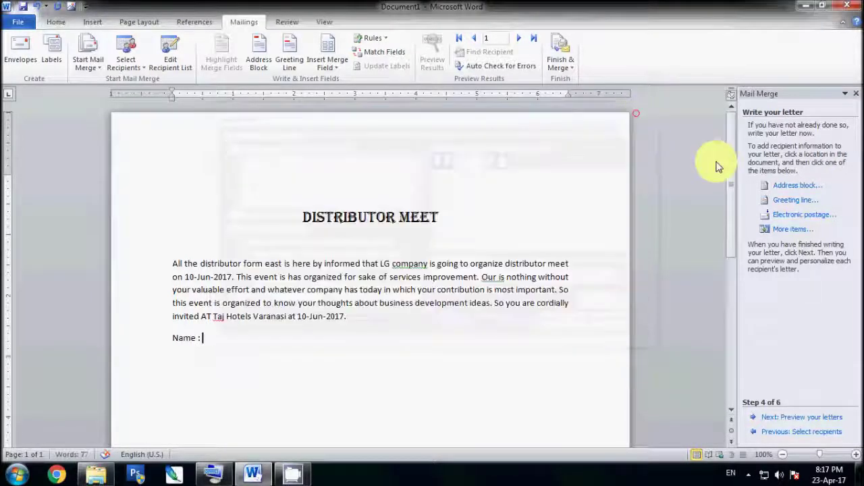
Step: Dismiss the electronic postage message and close the recipient field list unused
{"action": "left_click", "coordinate": [801, 215]}
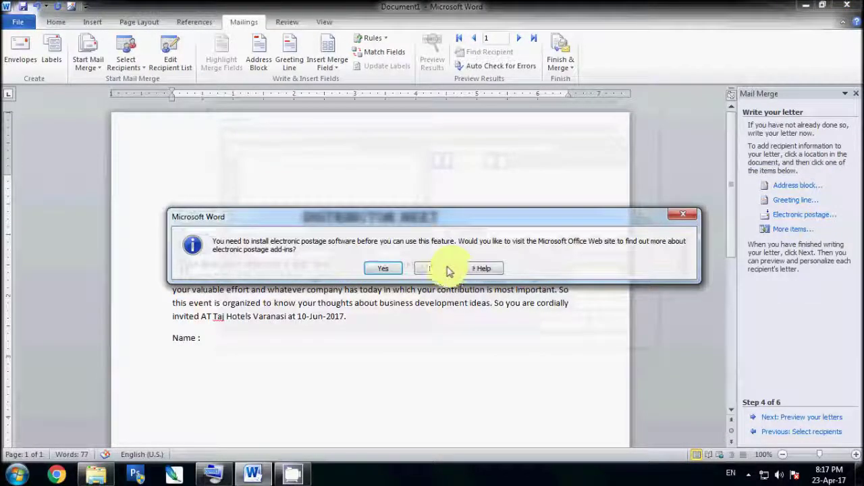
{"action": "left_click", "coordinate": [693, 214]}
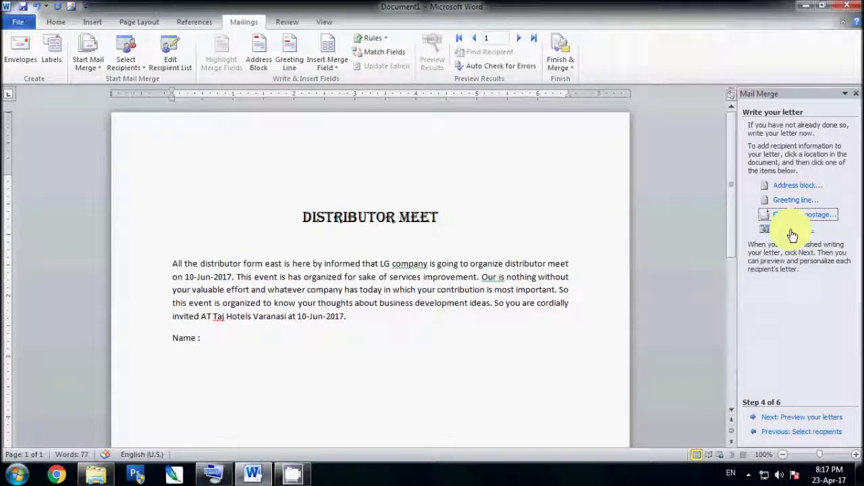
{"action": "left_click", "coordinate": [791, 233]}
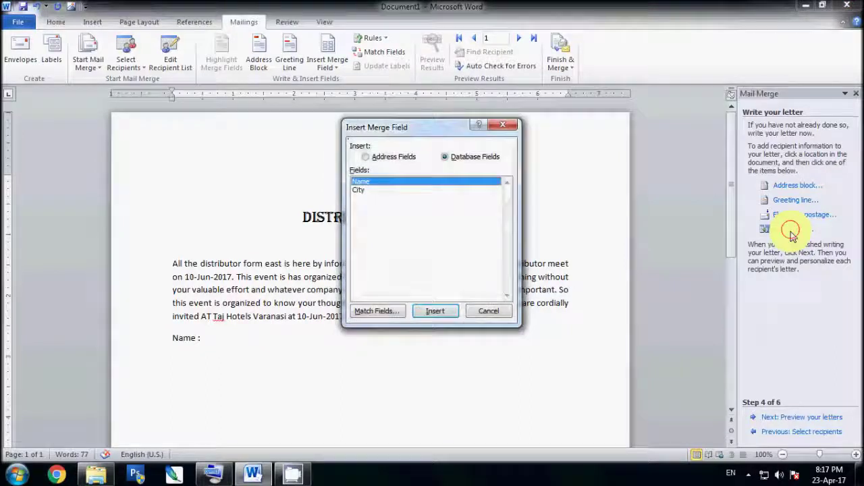
{"action": "key", "text": "Escape"}
{"action": "left_click", "coordinate": [213, 338]}
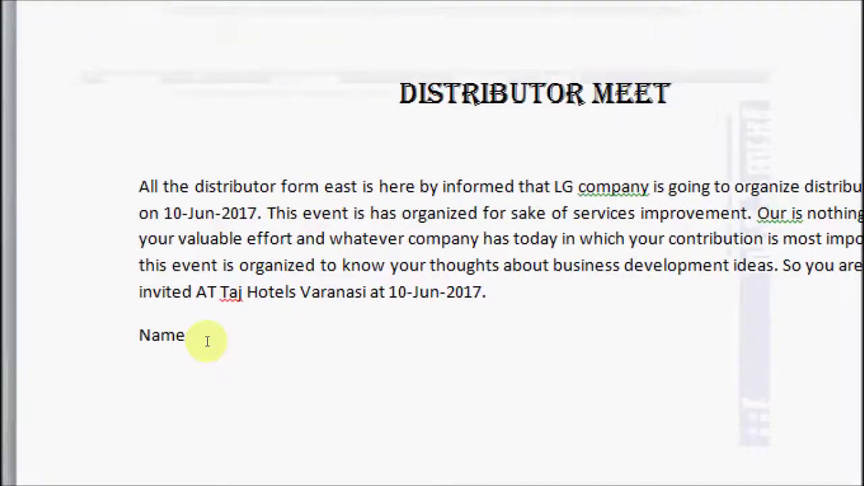
Step: Finish the 'Name :' label with a colon, ready to insert a recipient field after it
{"action": "type", "text": ":"}
{"action": "left_click", "coordinate": [205, 356]}
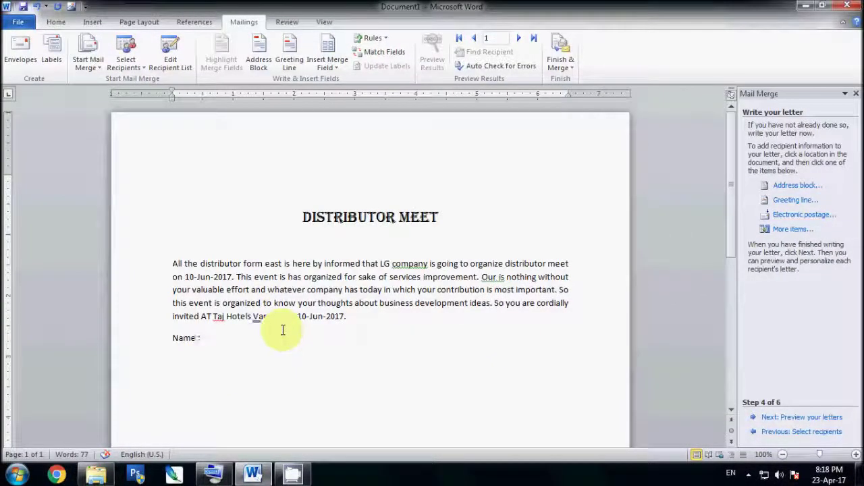
{"action": "left_click", "coordinate": [789, 230]}
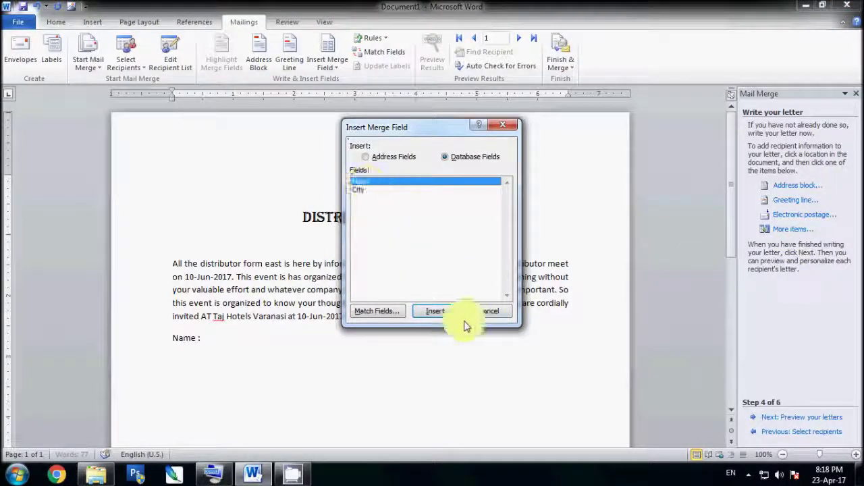
Step: Insert the «Name» field after 'Name :' and start a 'City :' line below it
{"action": "left_click", "coordinate": [443, 315]}
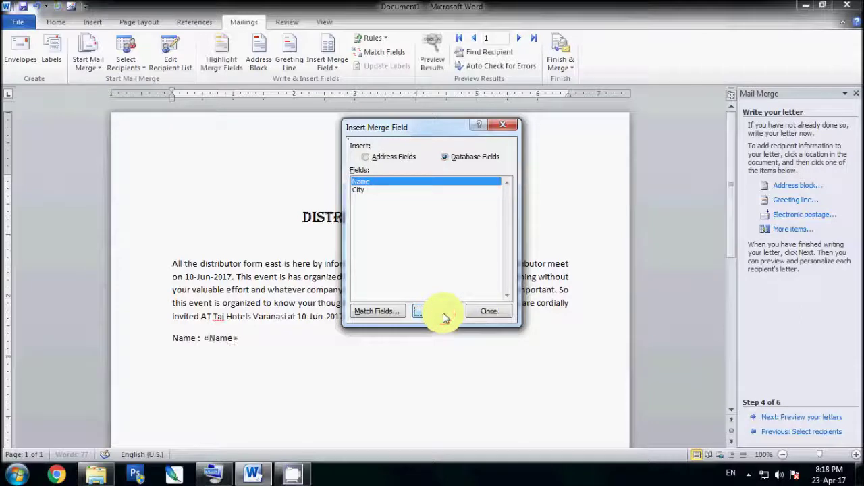
{"action": "left_click", "coordinate": [485, 311]}
{"action": "key", "text": "Return"}
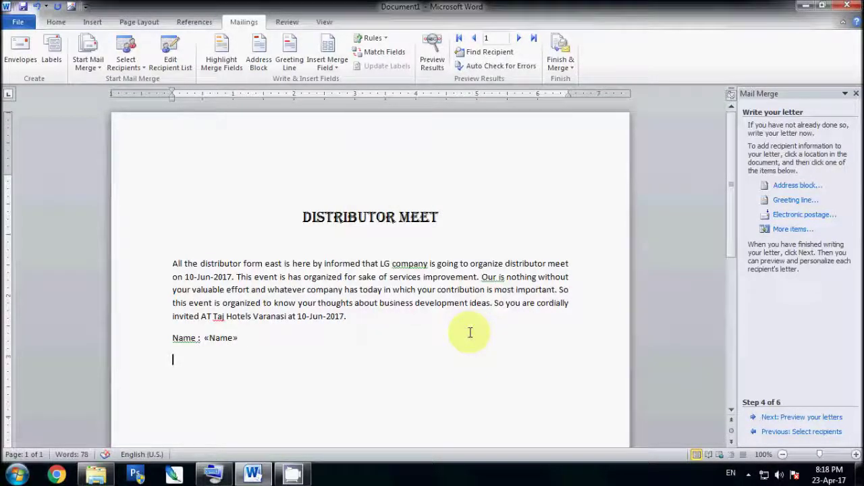
{"action": "type", "text": "City :"}
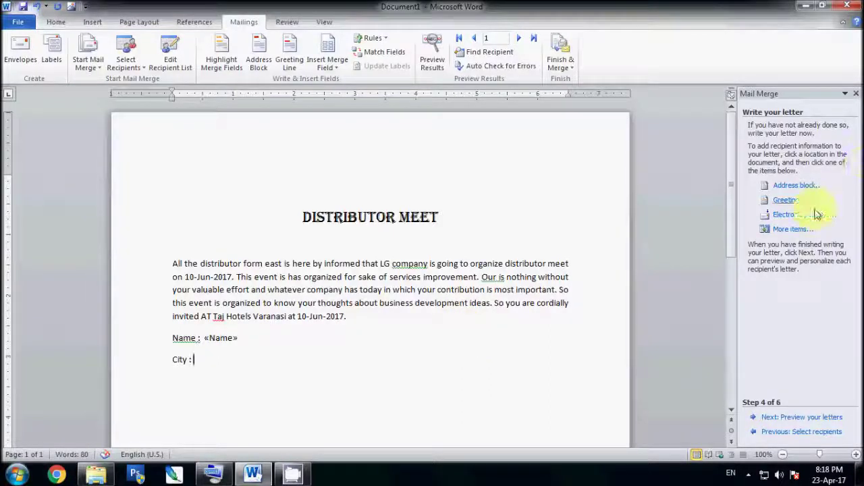
Step: Insert the «City» merge field after the City label, then return to the Name line
{"action": "left_click", "coordinate": [802, 231]}
{"action": "left_click", "coordinate": [360, 190]}
{"action": "left_click", "coordinate": [435, 311]}
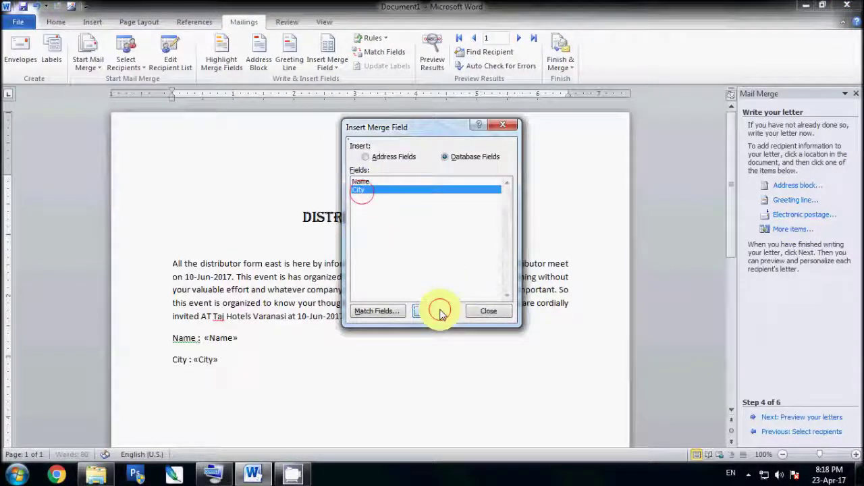
{"action": "left_click", "coordinate": [488, 310]}
{"action": "left_click_drag", "start_coordinate": [173, 353], "coordinate": [203, 341]}
{"action": "left_click", "coordinate": [203, 339]}
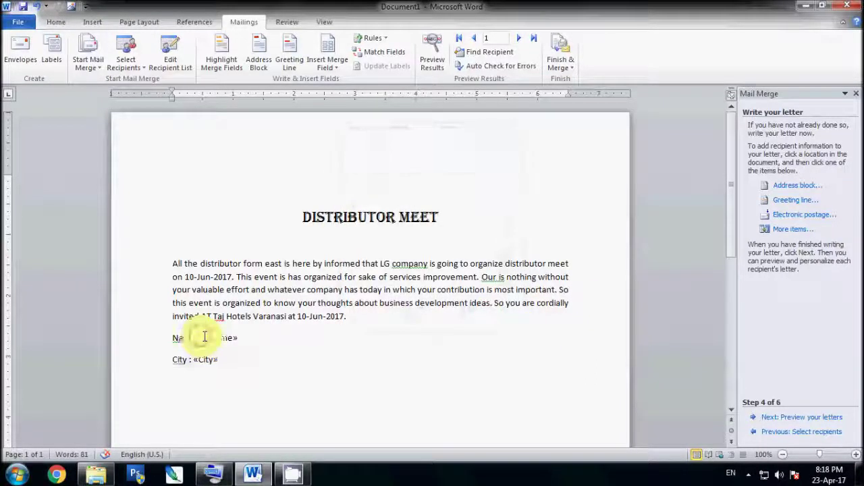
Step: Format the 'Name :' label and then the 'City :' label as bold and underlined
{"action": "key", "text": "shift+Home"}
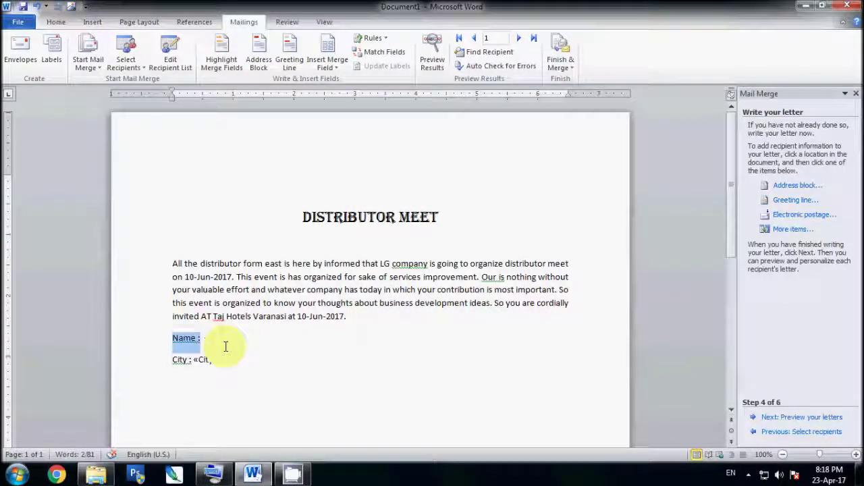
{"action": "left_click", "coordinate": [243, 361]}
{"action": "left_click", "coordinate": [192, 363]}
{"action": "key", "text": "shift+Home"}
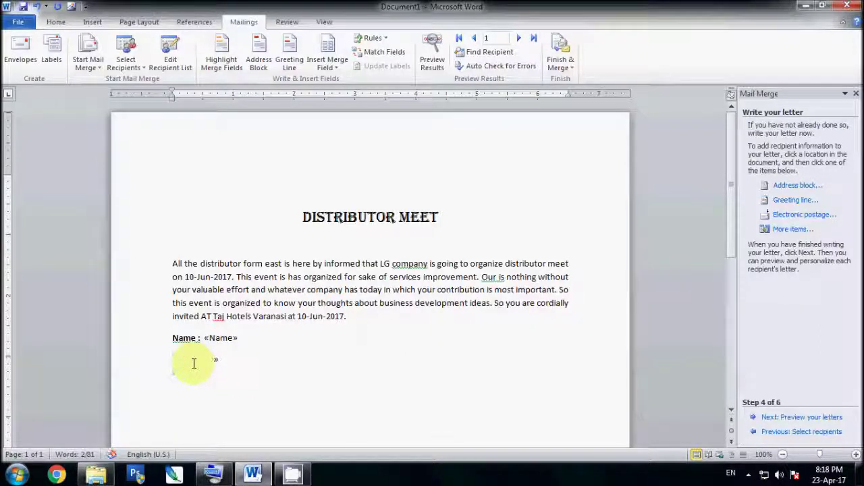
{"action": "left_click", "coordinate": [248, 372]}
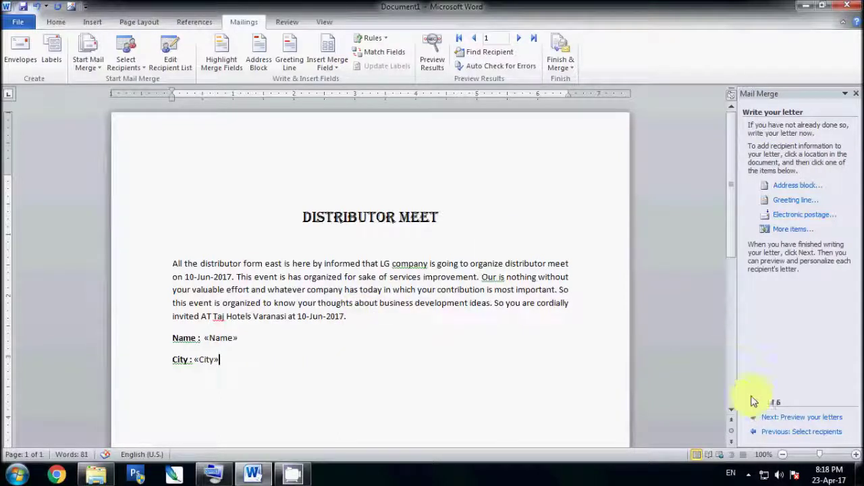
Step: Preview the merged letters, browsing back and forth through recipients until recipient 5 shows
{"action": "left_click", "coordinate": [807, 417]}
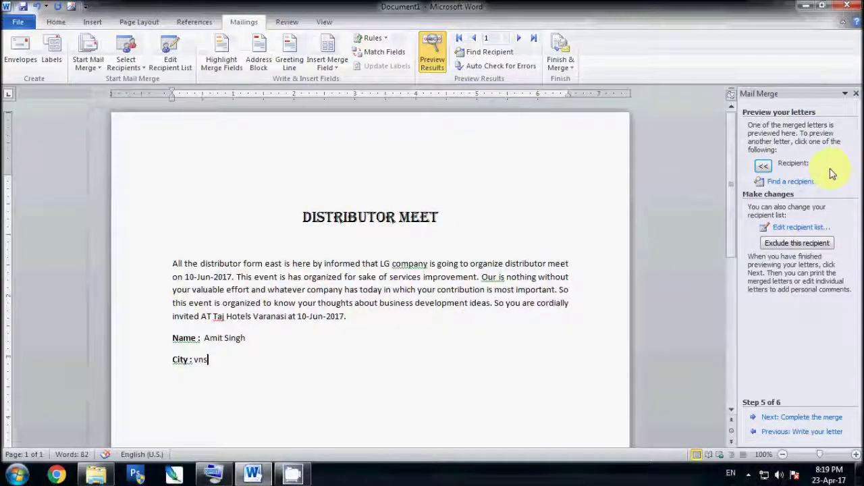
{"action": "left_click", "coordinate": [831, 169]}
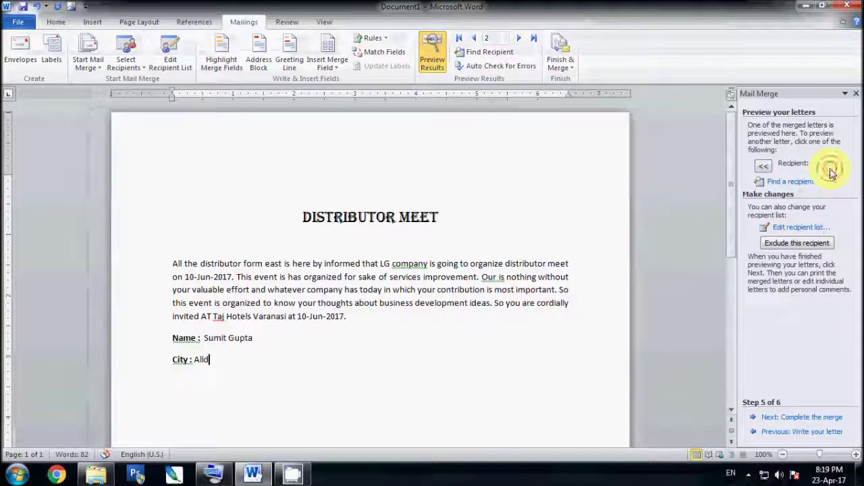
{"action": "left_click", "coordinate": [831, 169]}
{"action": "left_click", "coordinate": [831, 169]}
{"action": "left_click", "coordinate": [763, 166]}
{"action": "left_click", "coordinate": [763, 166]}
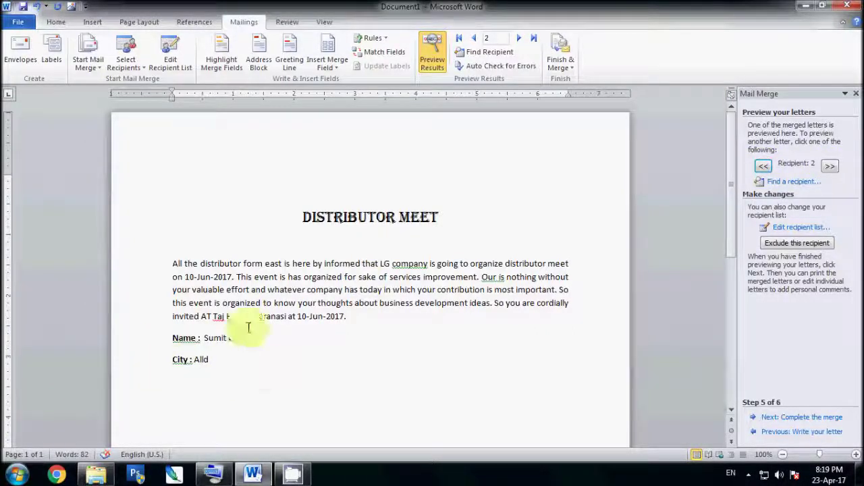
{"action": "left_click", "coordinate": [835, 170]}
{"action": "left_click", "coordinate": [835, 170]}
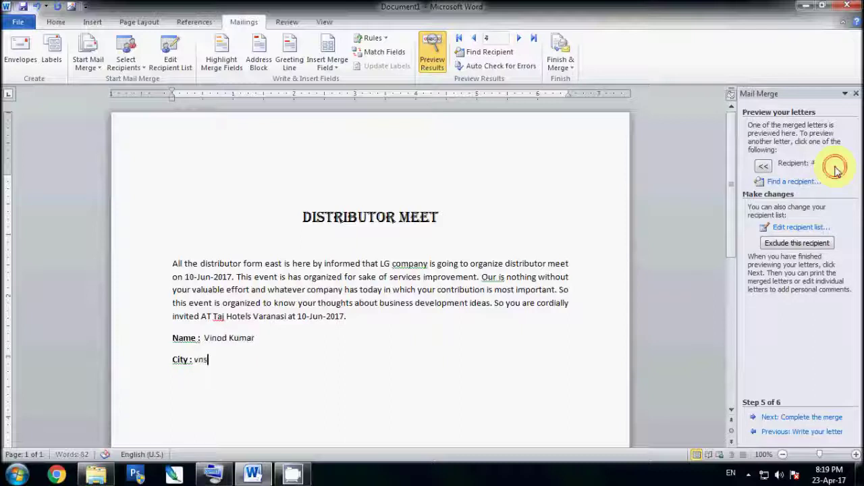
{"action": "left_click", "coordinate": [835, 170]}
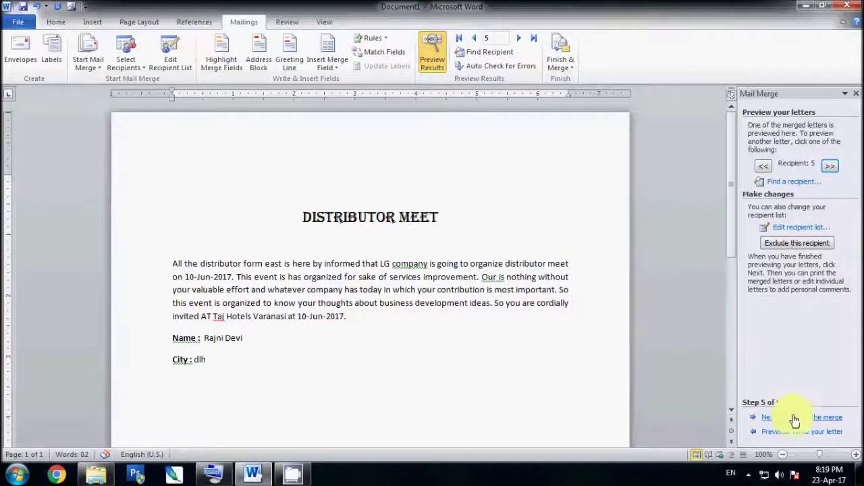
Step: Complete the merge and choose Edit individual letters, keeping All records selected
{"action": "left_click", "coordinate": [794, 420]}
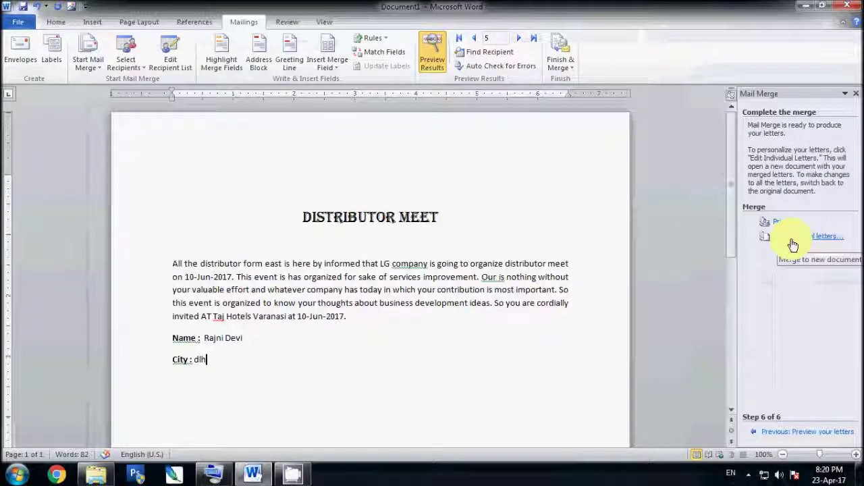
{"action": "left_click", "coordinate": [793, 244]}
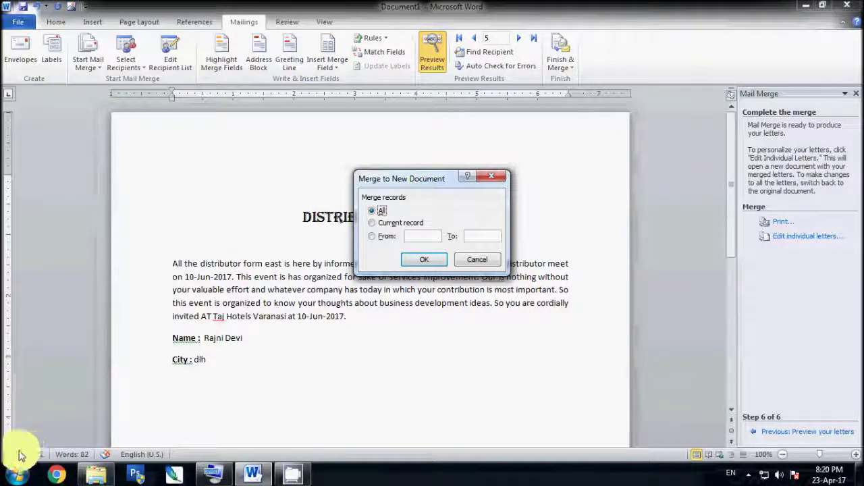
Step: Confirm merging all records into the new five-page Letters1 document
{"action": "left_click", "coordinate": [431, 262]}
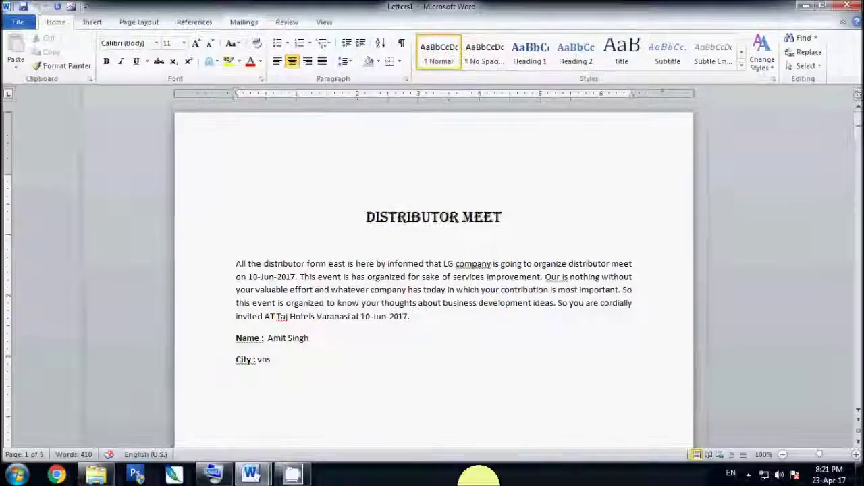
Step: Scroll down through Letters1 to review each recipient's personalized letter
{"action": "scroll", "coordinate": [476, 387], "scroll_direction": "down", "scroll_amount": 3}
{"action": "scroll", "coordinate": [476, 387], "scroll_direction": "down", "scroll_amount": 7}
{"action": "scroll", "coordinate": [476, 388], "scroll_direction": "down", "scroll_amount": 8}
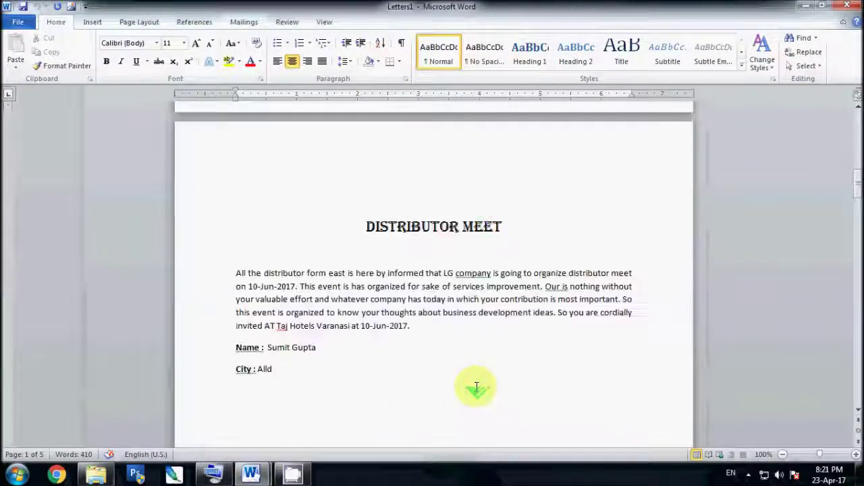
{"action": "scroll", "coordinate": [476, 387], "scroll_direction": "down", "scroll_amount": 4}
{"action": "scroll", "coordinate": [475, 387], "scroll_direction": "down", "scroll_amount": 8}
{"action": "scroll", "coordinate": [474, 389], "scroll_direction": "down", "scroll_amount": 7}
{"action": "scroll", "coordinate": [473, 390], "scroll_direction": "down", "scroll_amount": 6}
{"action": "scroll", "coordinate": [473, 390], "scroll_direction": "down", "scroll_amount": 8}
{"action": "scroll", "coordinate": [473, 391], "scroll_direction": "down", "scroll_amount": 12}
{"action": "scroll", "coordinate": [473, 390], "scroll_direction": "down", "scroll_amount": 3}
{"action": "scroll", "coordinate": [472, 393], "scroll_direction": "down", "scroll_amount": 2, "text": "ctrl"}
{"action": "scroll", "coordinate": [473, 395], "scroll_direction": "down", "scroll_amount": 5, "text": "ctrl"}
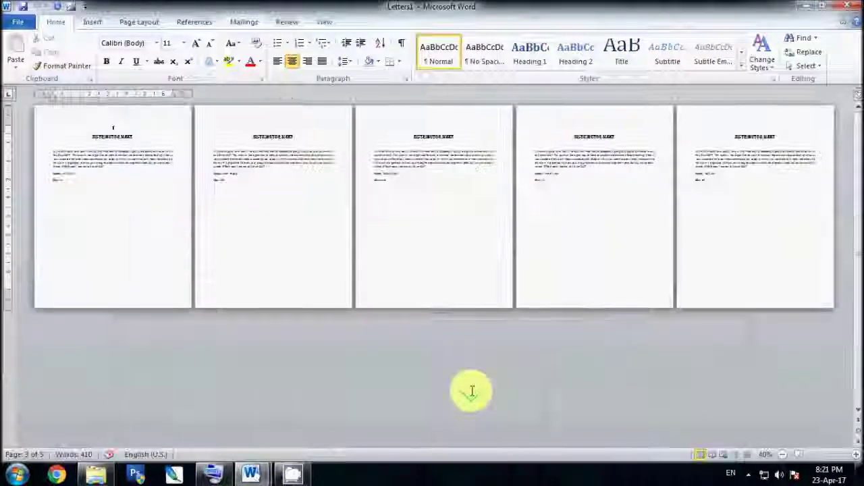